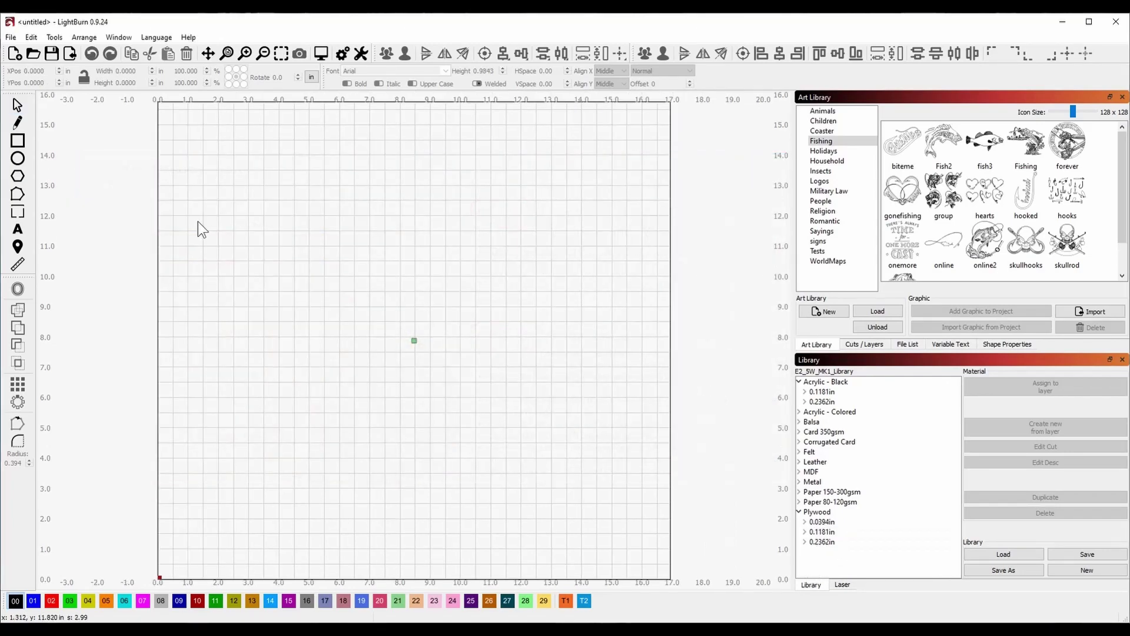
Start the Create QR Code tool and drag out the QR code area on the canvas.
left_click(54, 37)
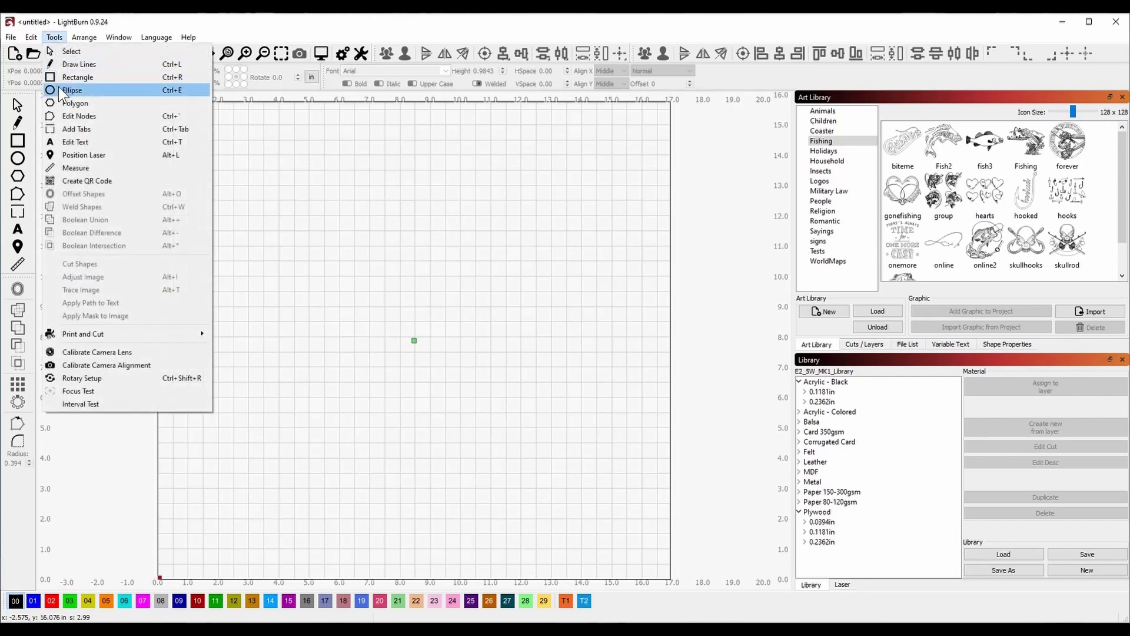
left_click(104, 182)
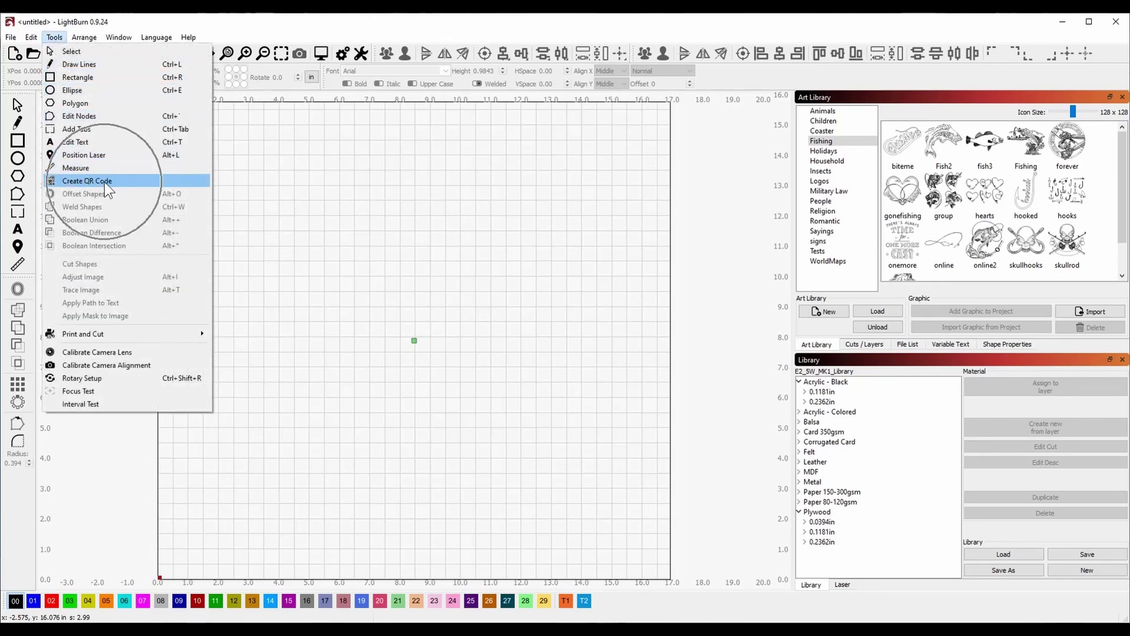
left_click(115, 179)
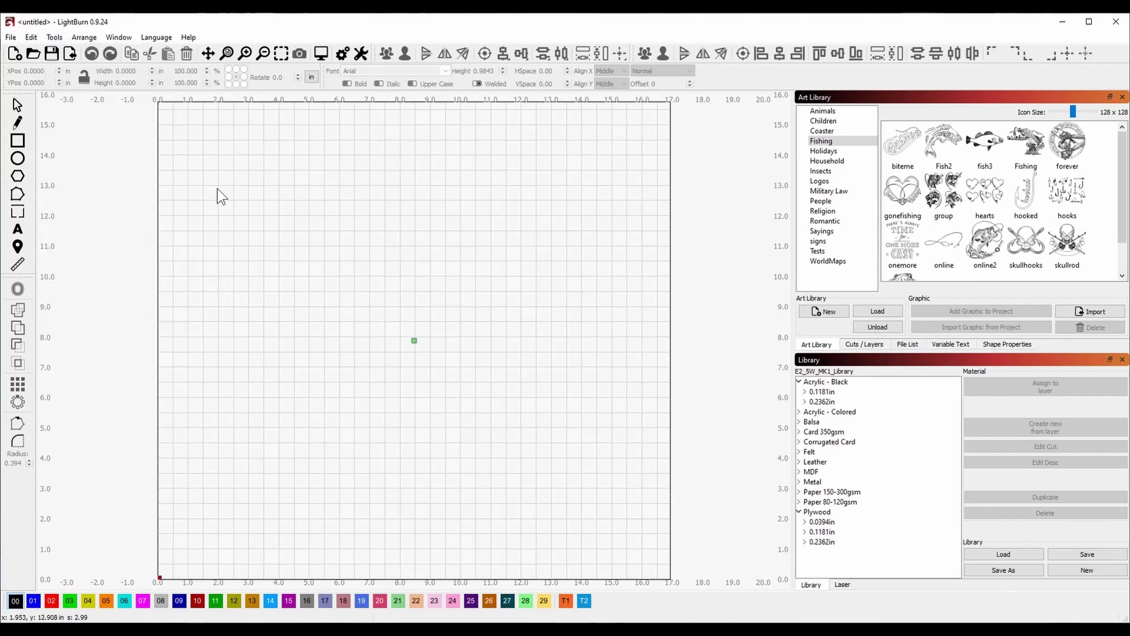
left_click_drag(216, 187, 293, 263)
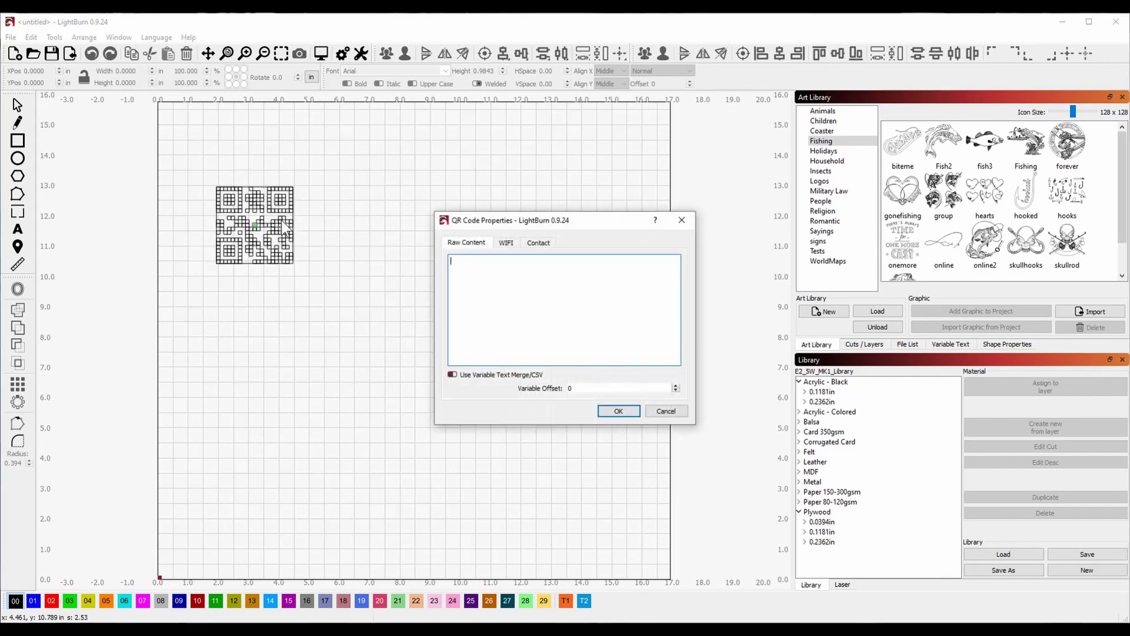
Set the QR code to WiFi with SSID 'Anything', the network password, and WPA / WPA2 security.
left_click(505, 244)
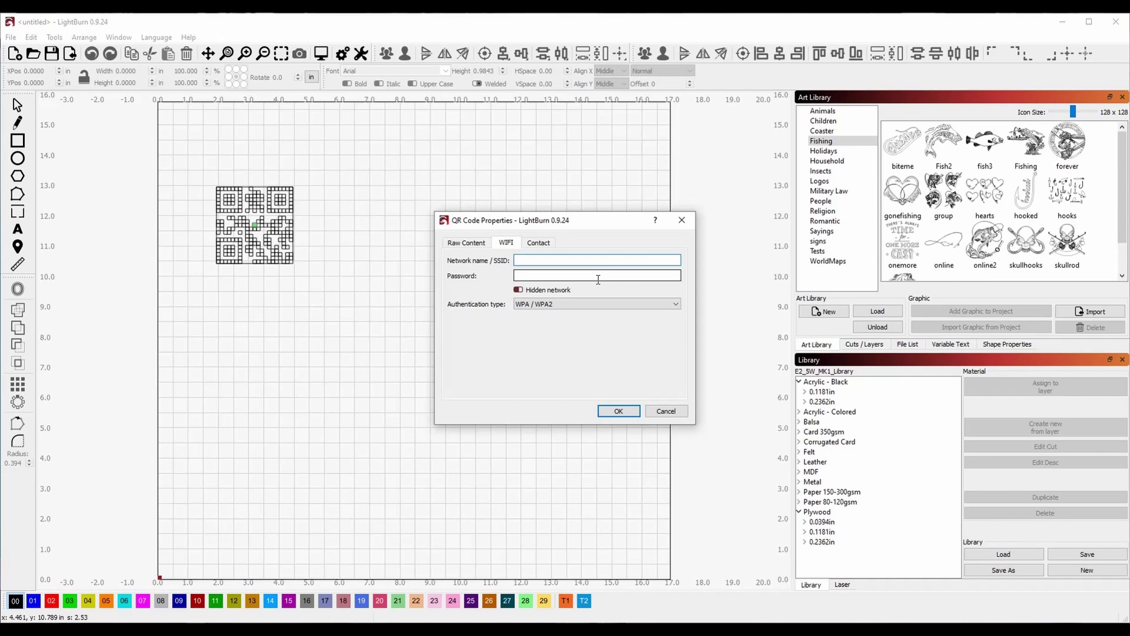
type("Anything")
left_click(632, 275)
type("1234")
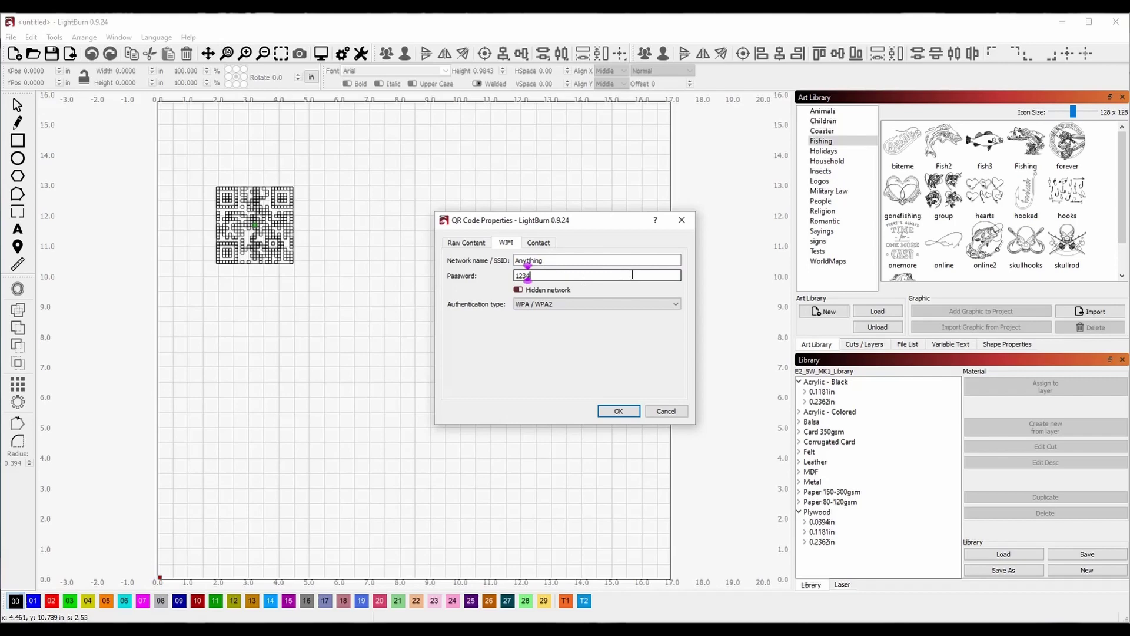
type("5678")
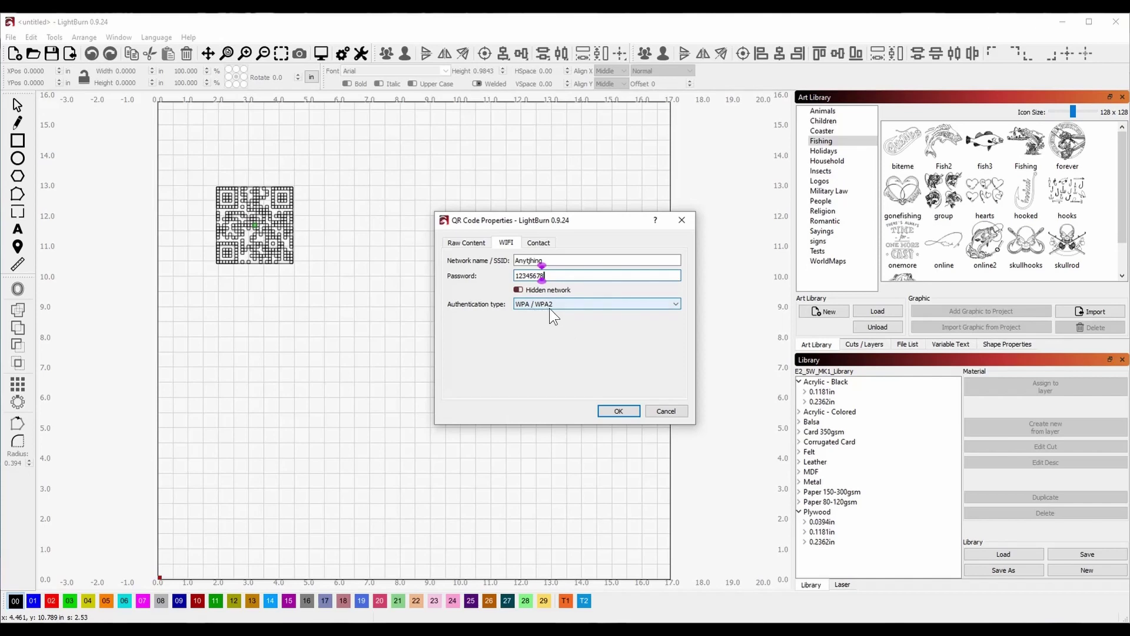
left_click(579, 304)
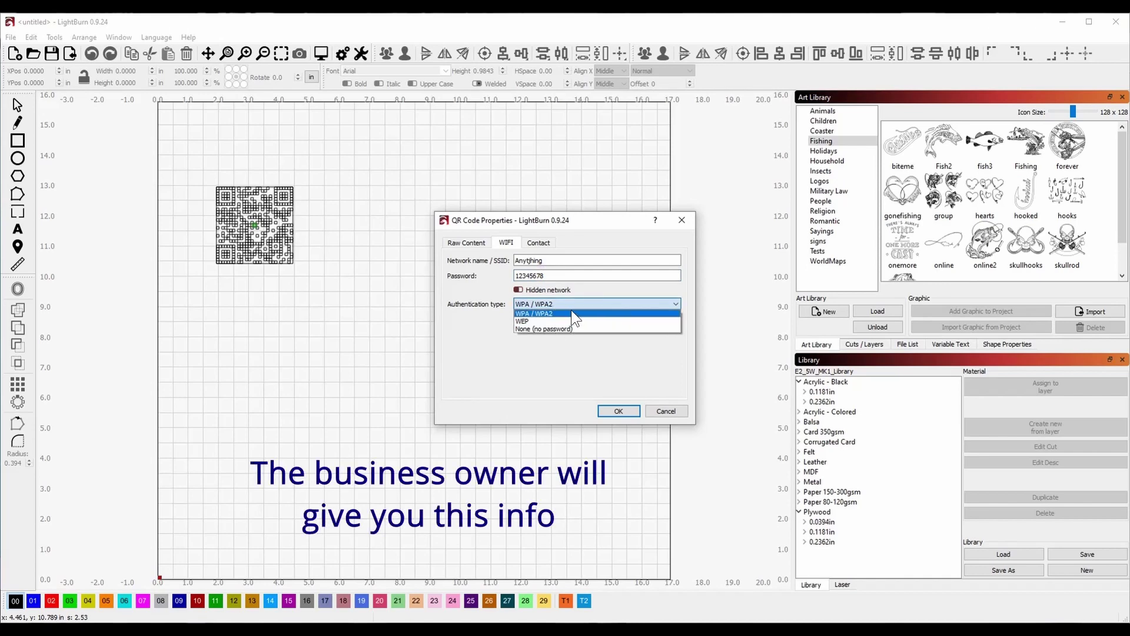
left_click(572, 313)
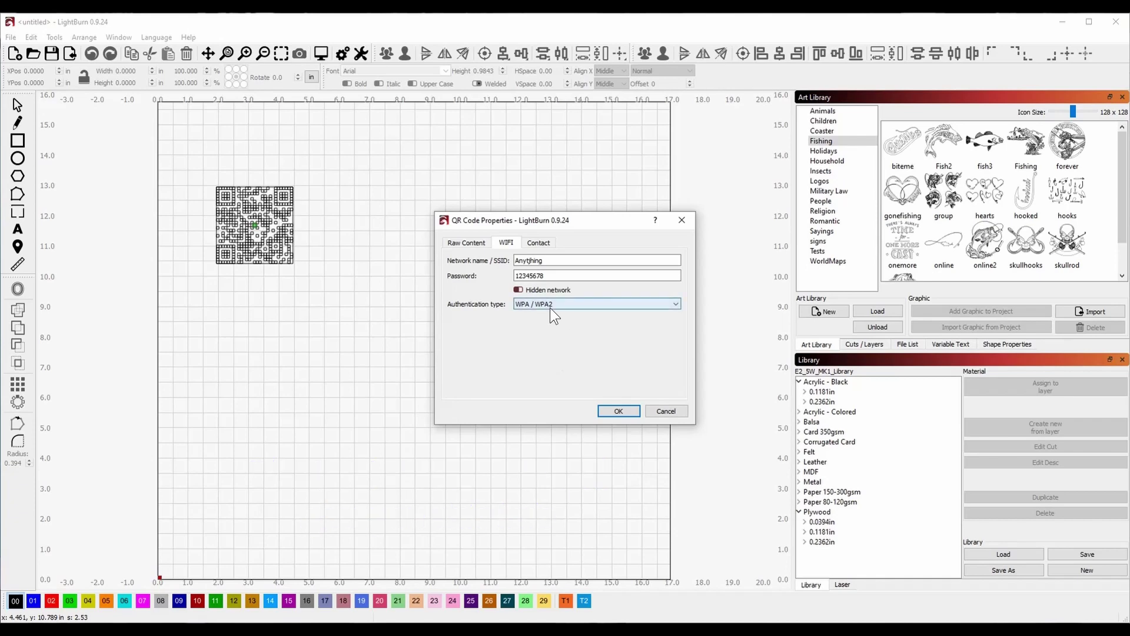
Accept the WiFi QR code and move it to the canvas centre.
left_click(613, 411)
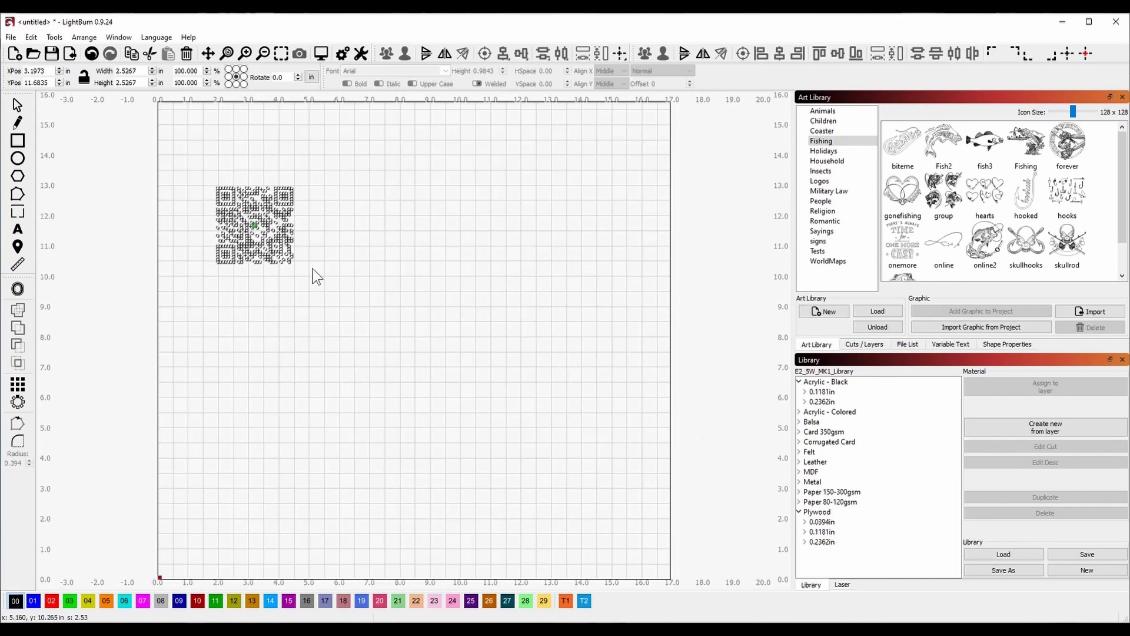
left_click(19, 107)
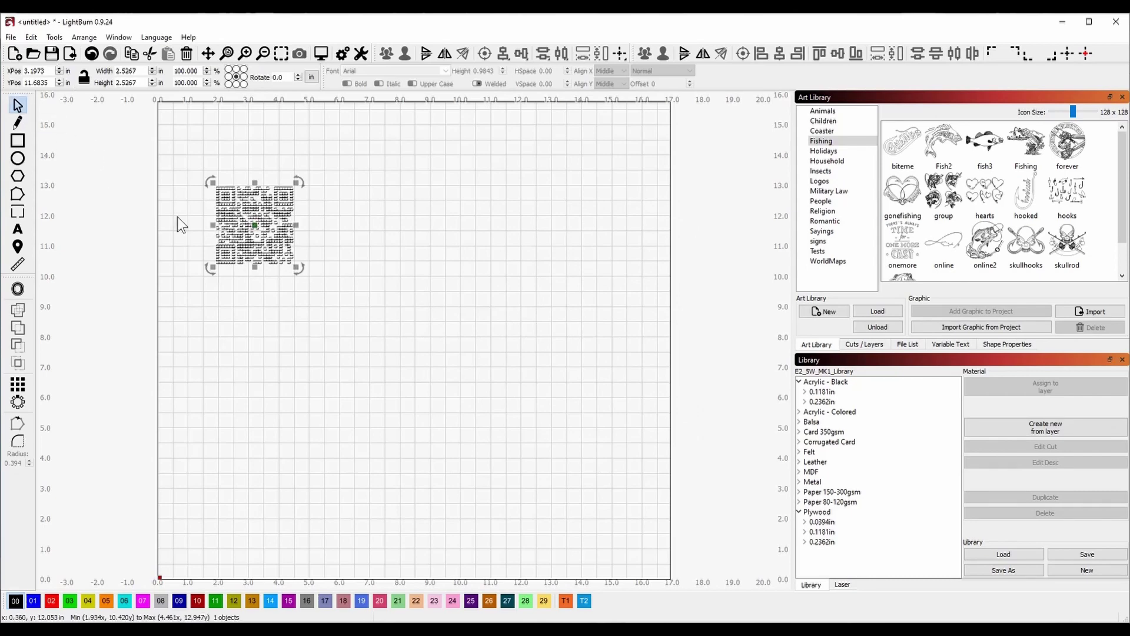
left_click_drag(248, 224, 445, 279)
left_click(370, 296)
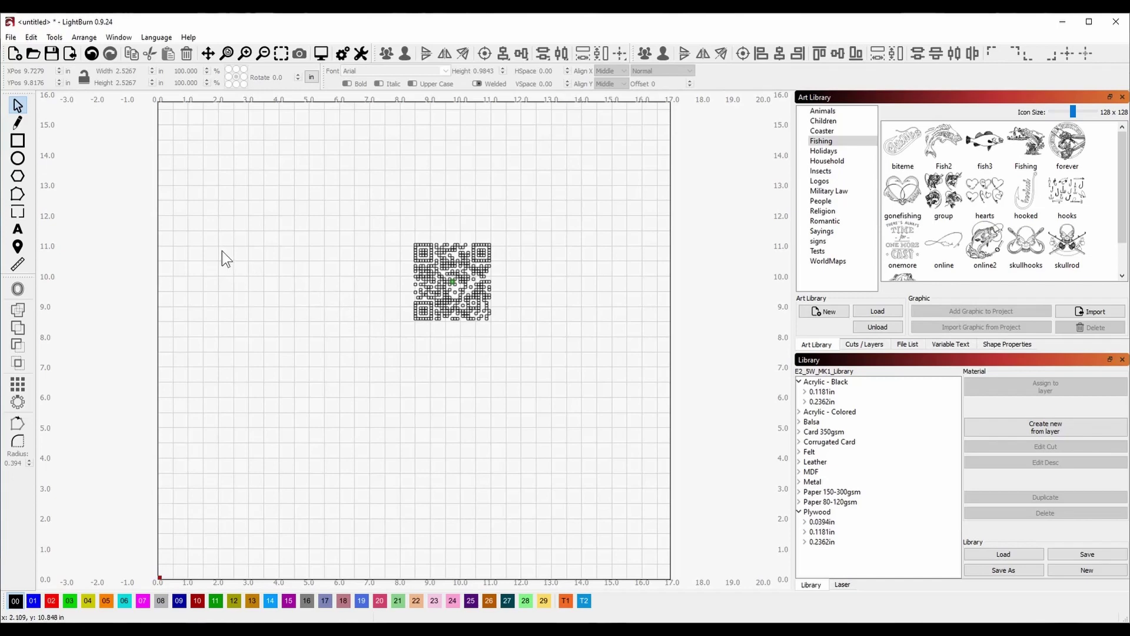
Draw a rectangle in the upper-left of the canvas and lock its width/height ratio.
left_click(26, 147)
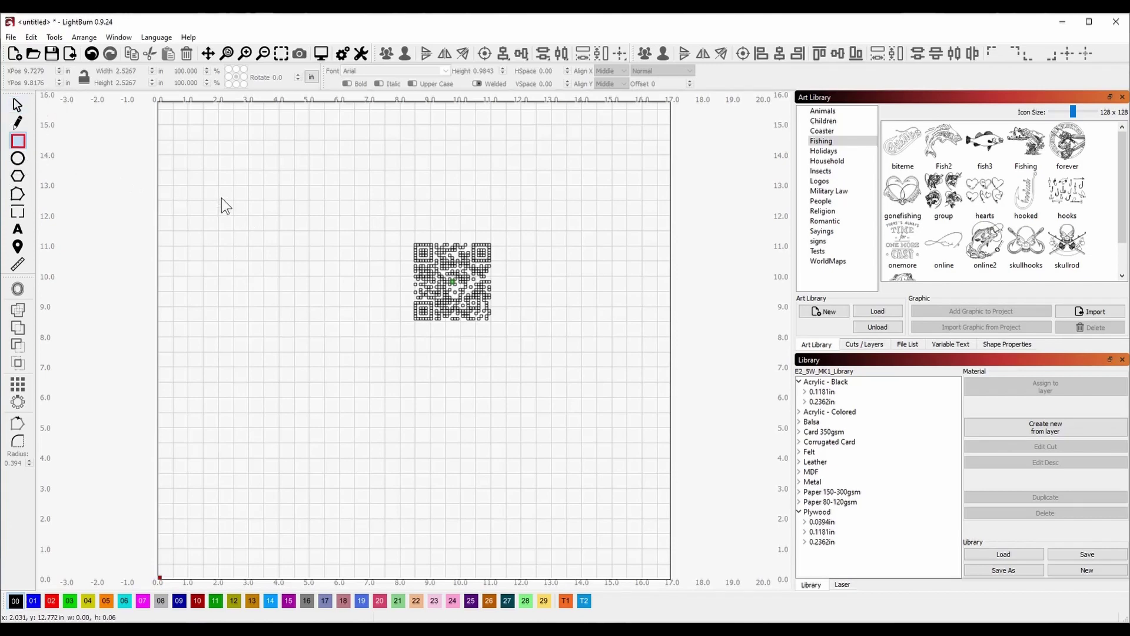
mouse_move(220, 190)
left_mouse_down()
mouse_move(252, 280)
mouse_move(342, 290)
left_mouse_up()
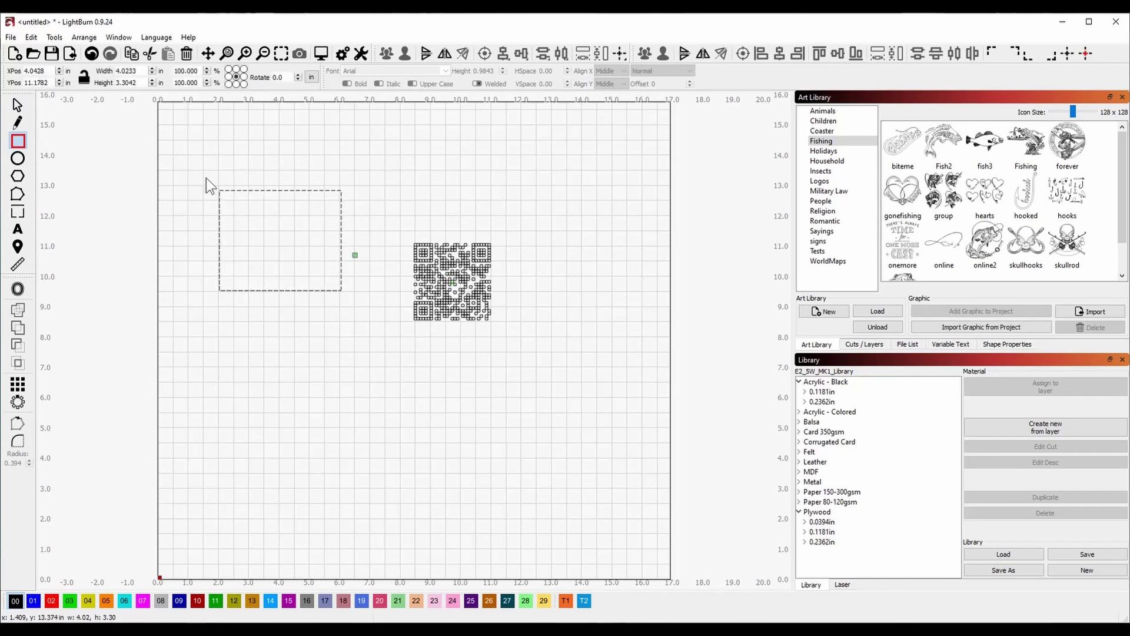
left_click(86, 78)
left_click(86, 78)
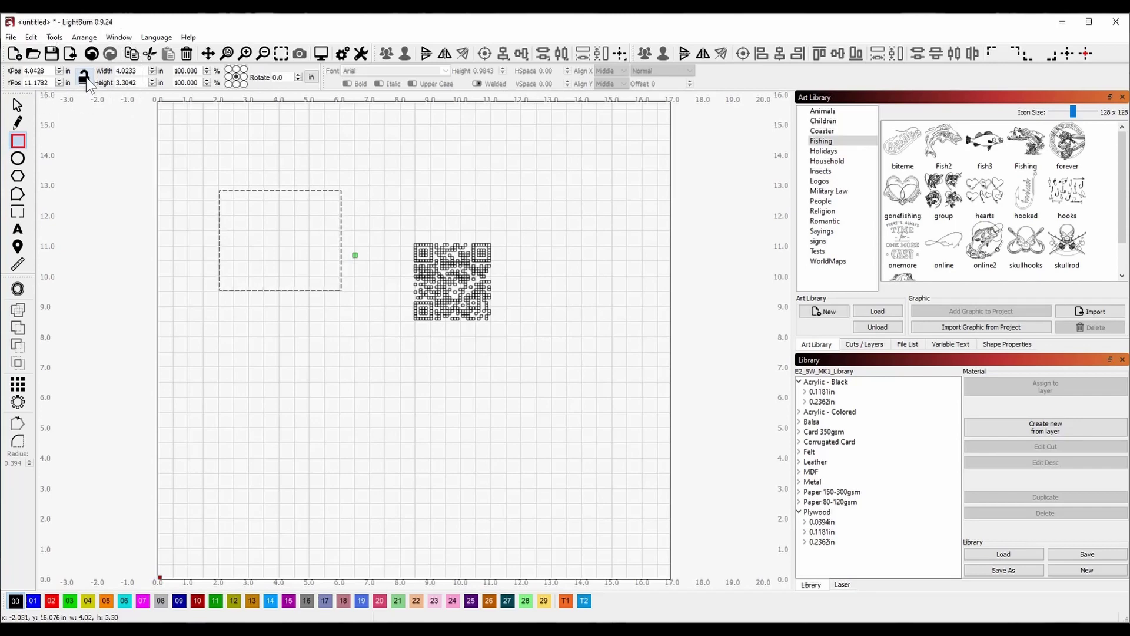
left_click(86, 77)
left_click(86, 78)
left_click(86, 77)
Size the rectangle to a 4 x 4 in square and lock its proportions.
left_click(136, 70)
double_click(137, 70)
type("4")
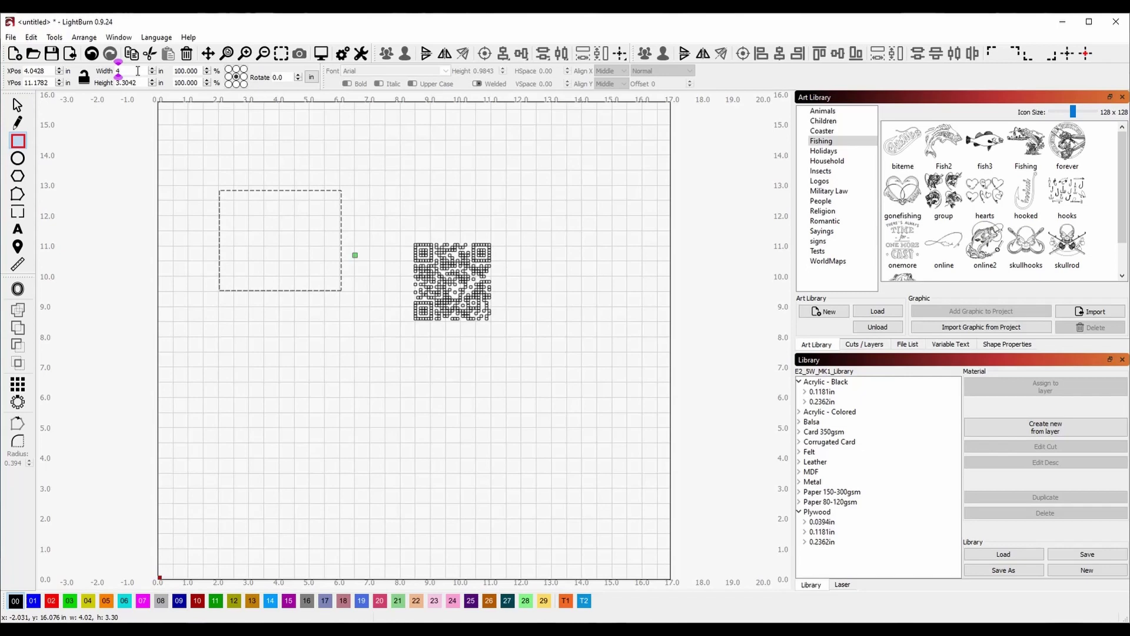
key("Tab")
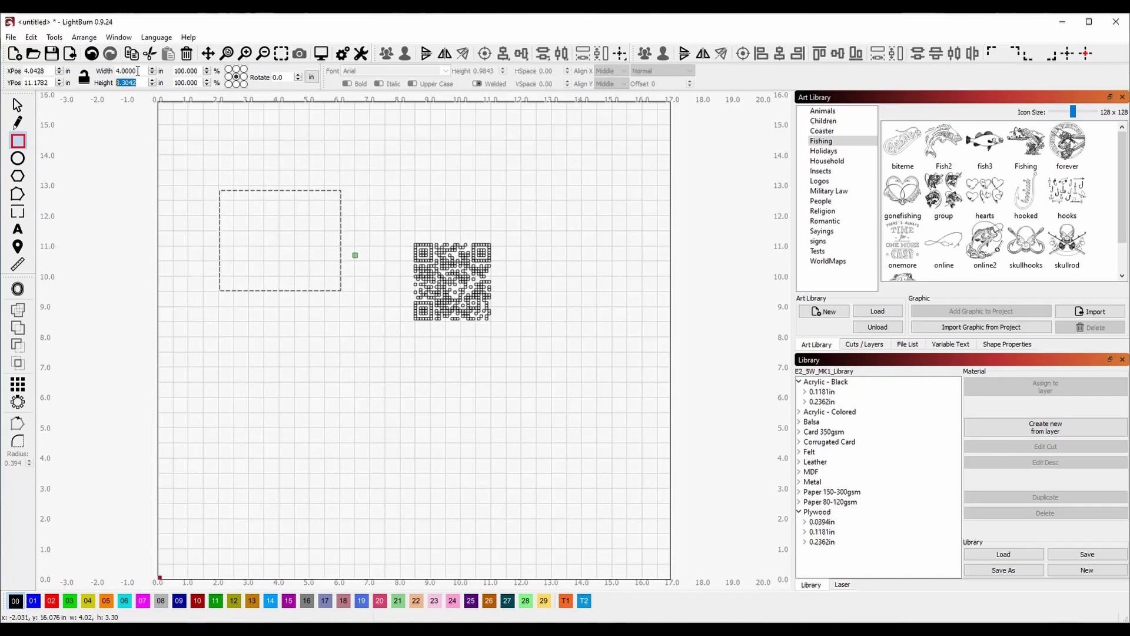
type("4")
key("Return")
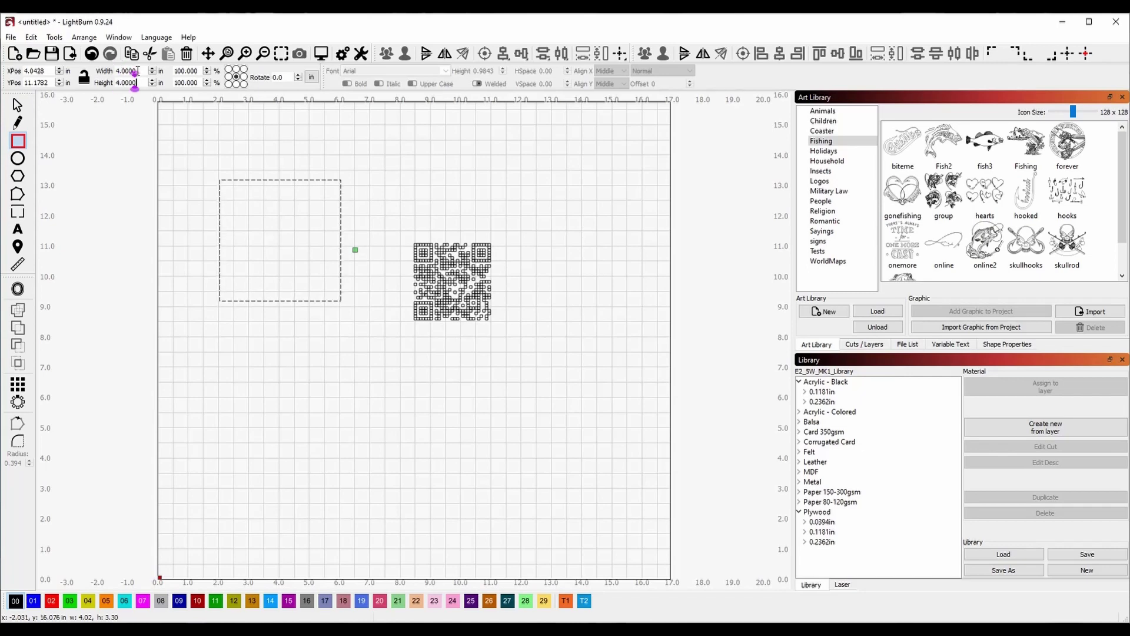
left_click(85, 76)
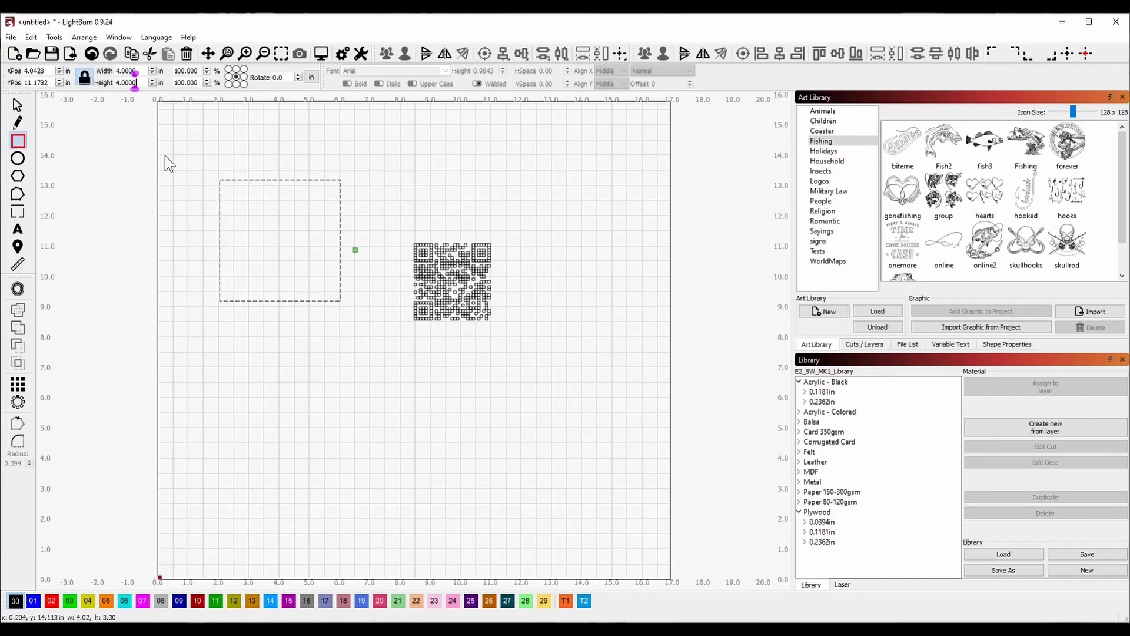
key("Escape")
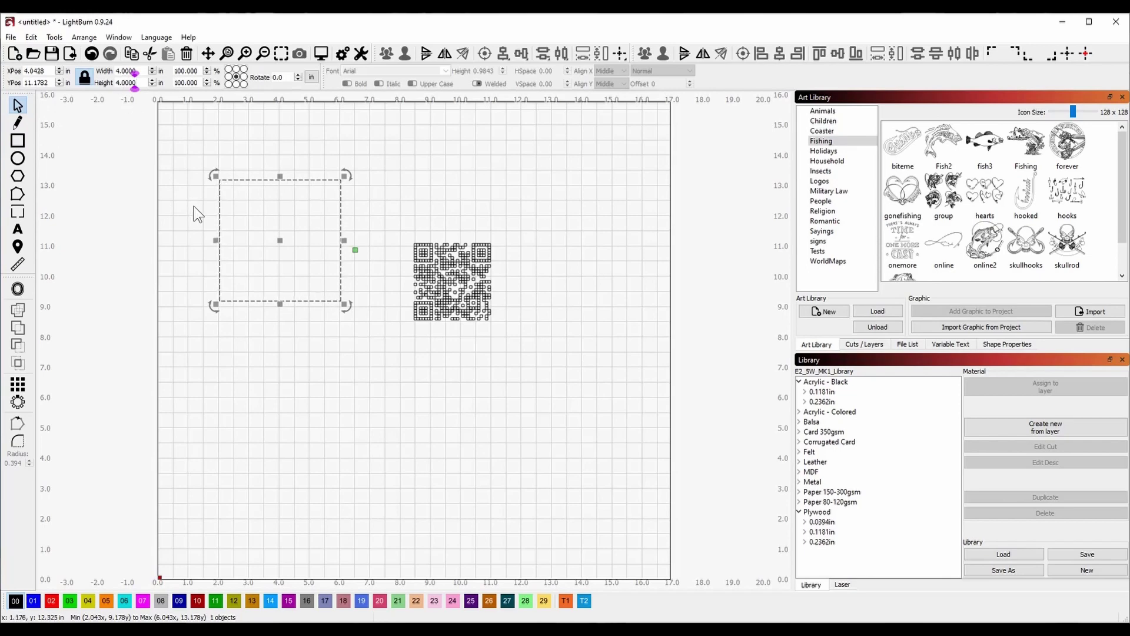
Assign the square to the T1 tool layer, show the cut layers, and nudge the square right.
left_click(566, 600)
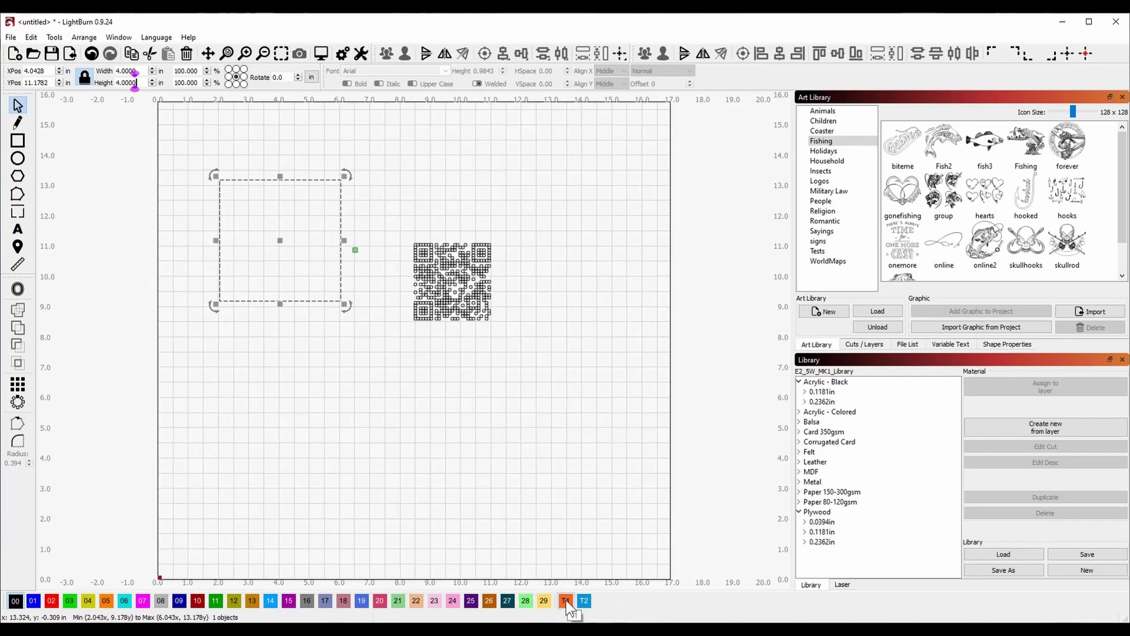
left_click(566, 599)
left_click(566, 599)
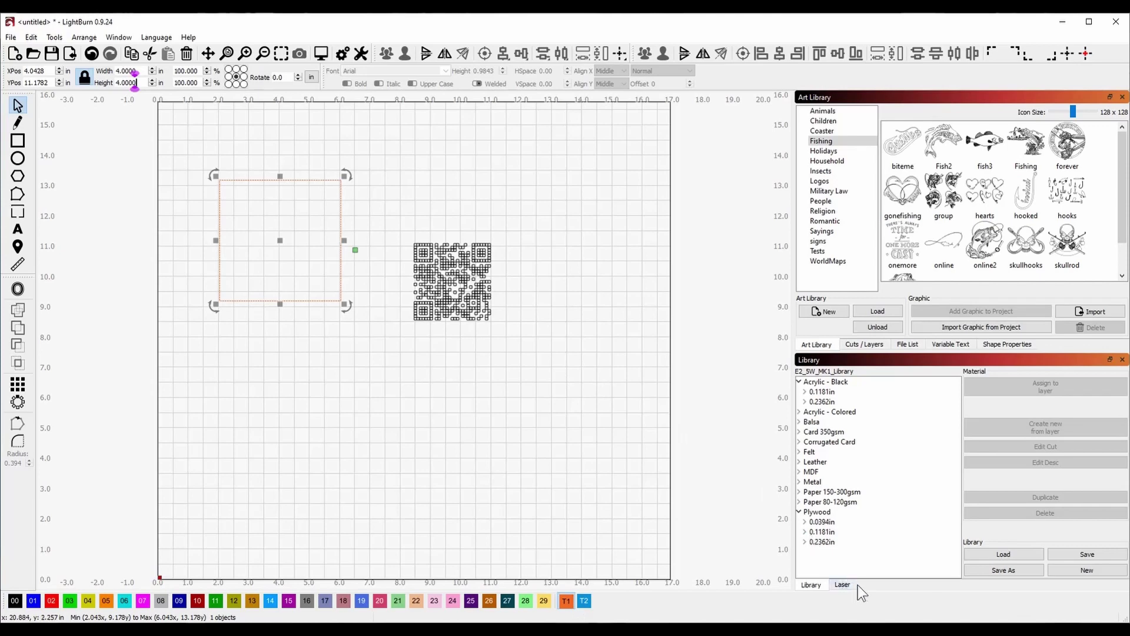
left_click(864, 344)
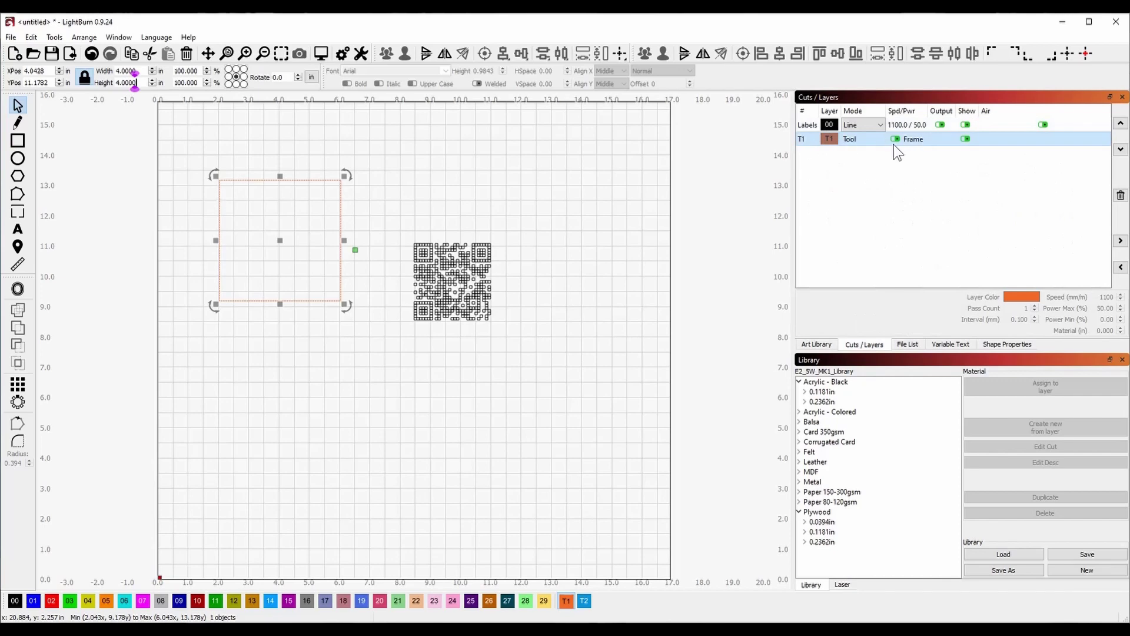
left_click(940, 125)
left_click_drag(386, 363, 458, 385)
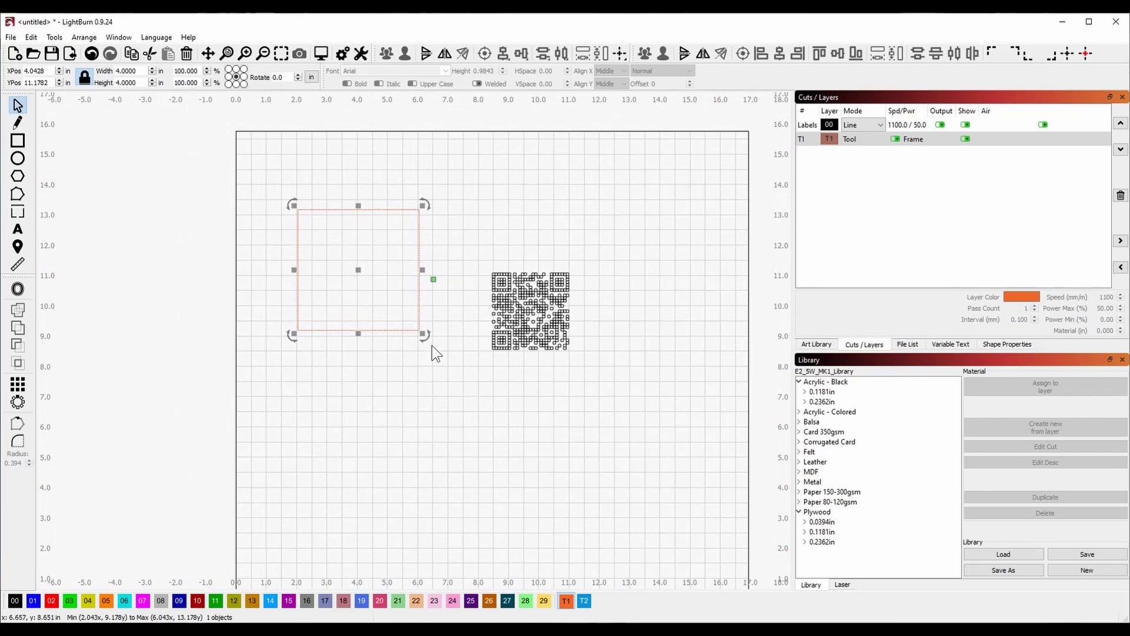
left_click_drag(321, 268, 391, 314)
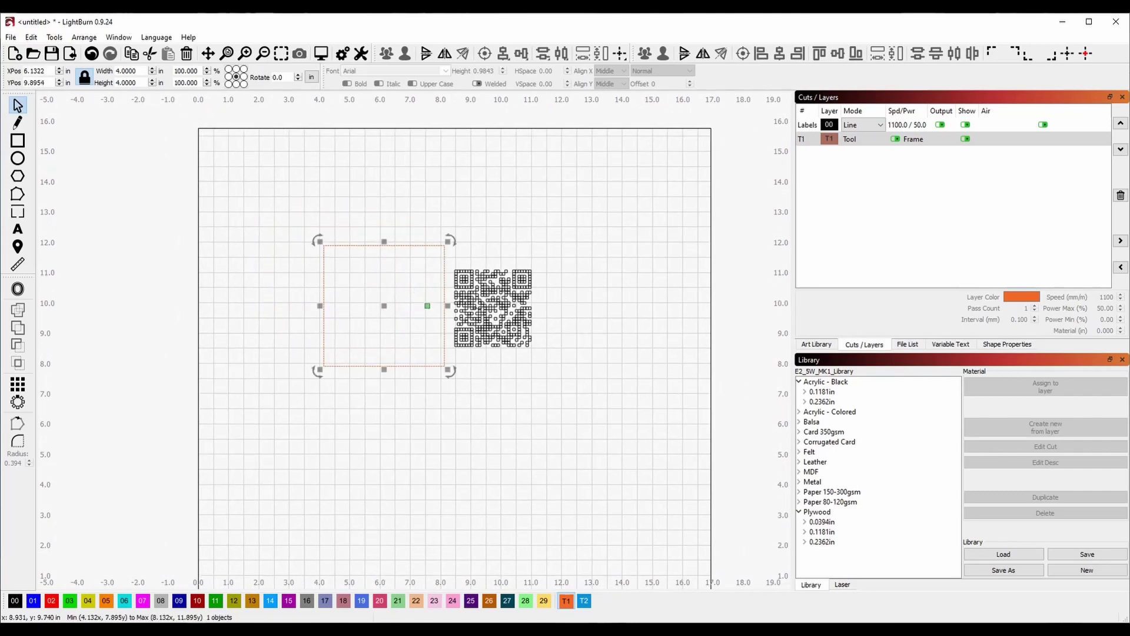
Shrink the QR code to 1.55 in inside the square and show Household art.
left_click(491, 298)
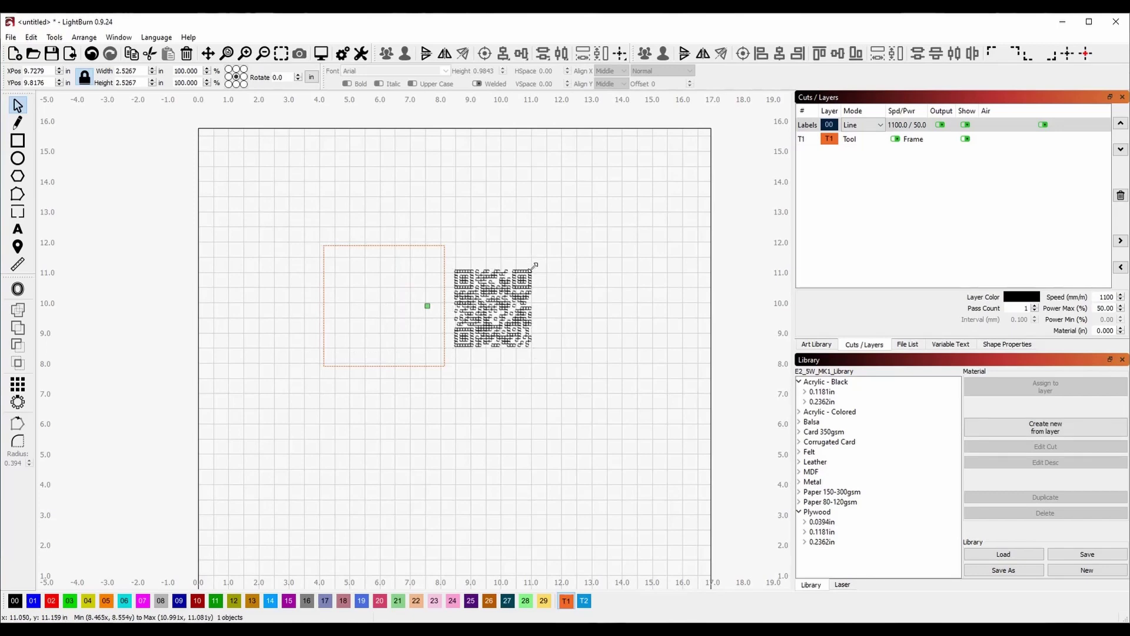
left_click_drag(534, 266, 383, 327)
left_click(480, 320)
left_click(524, 261)
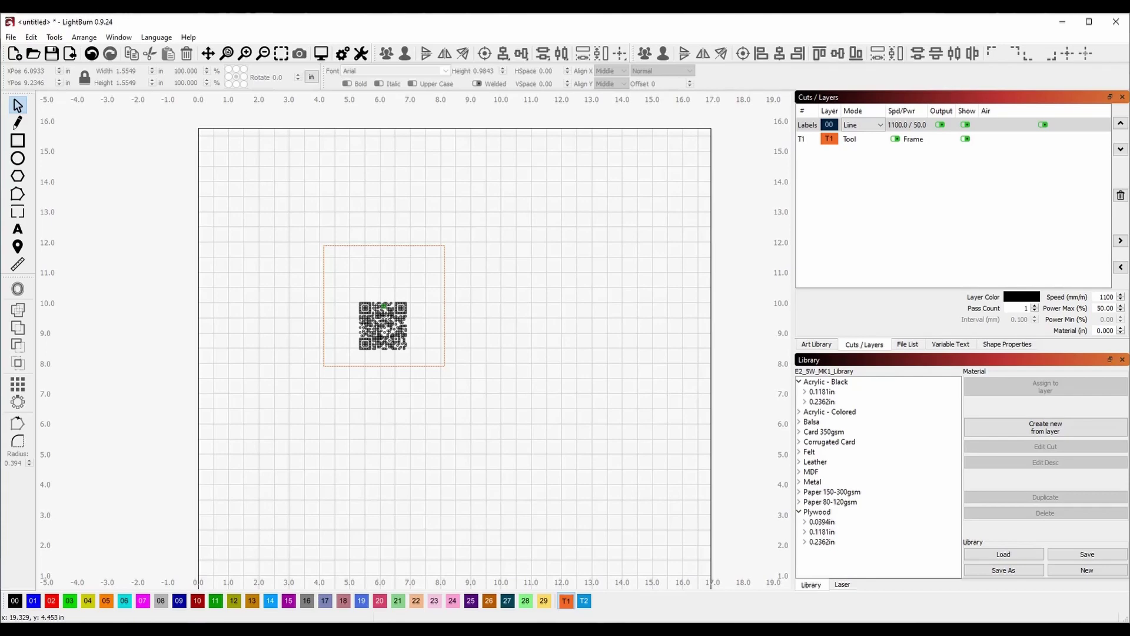
left_click(816, 344)
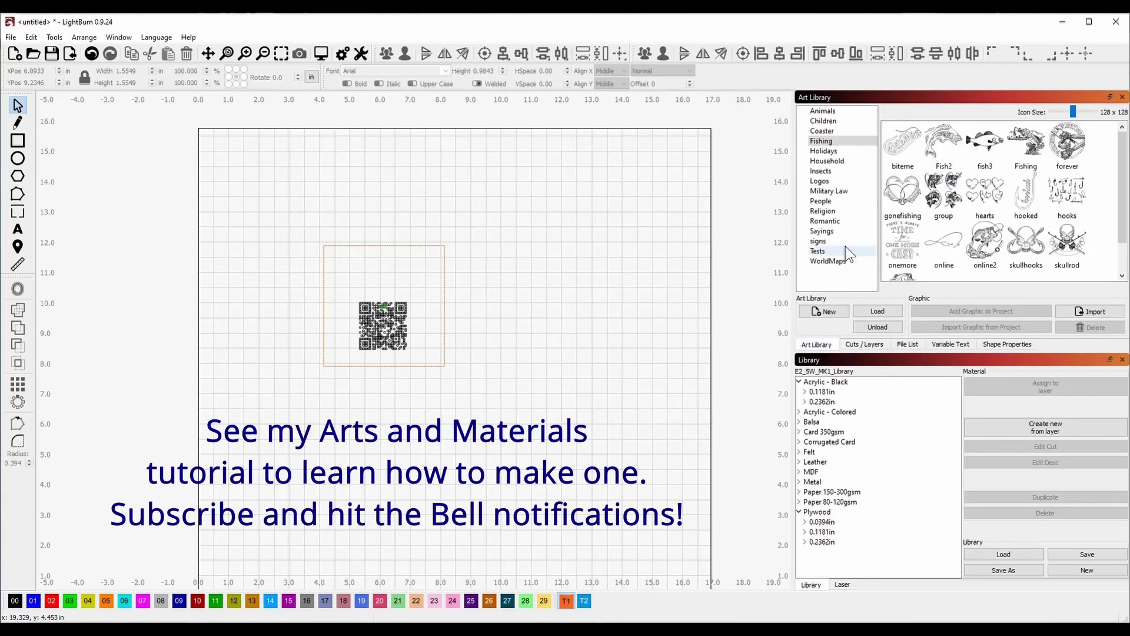
left_click(830, 162)
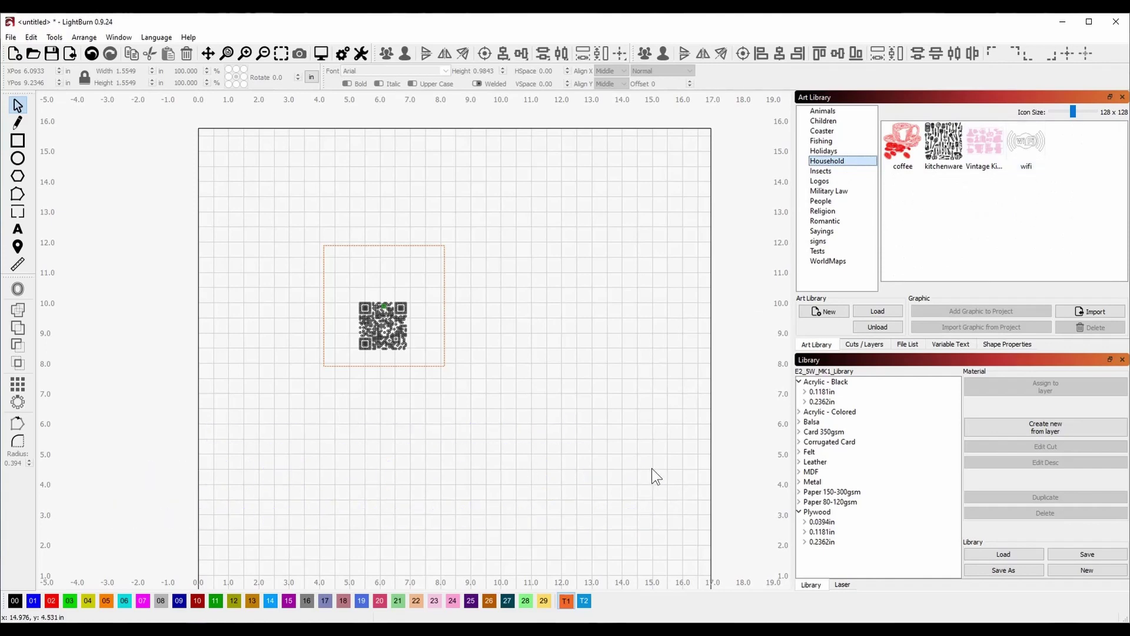
Search Google Images for 'wifi logo' and open options on the black arcs logo.
key("alt+Tab")
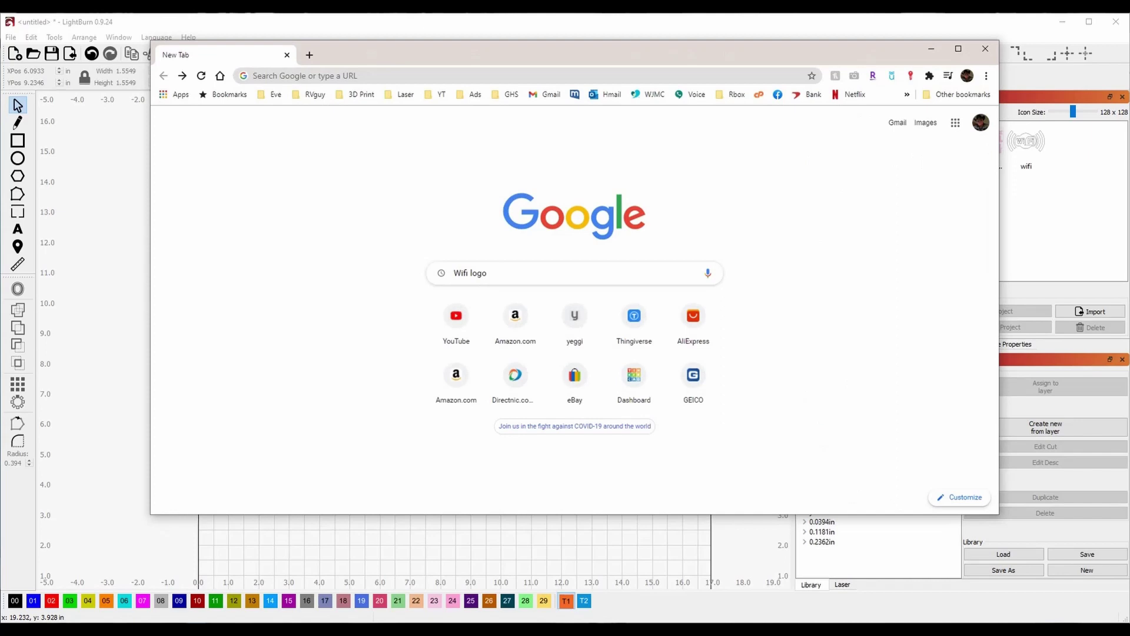
left_click(613, 278)
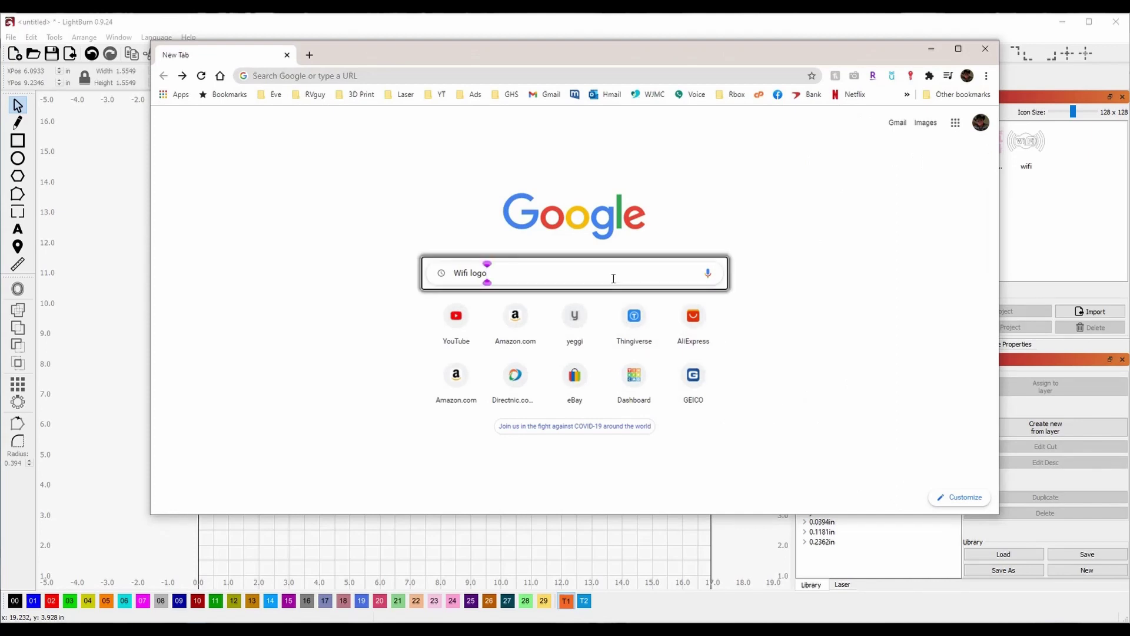
key("Return")
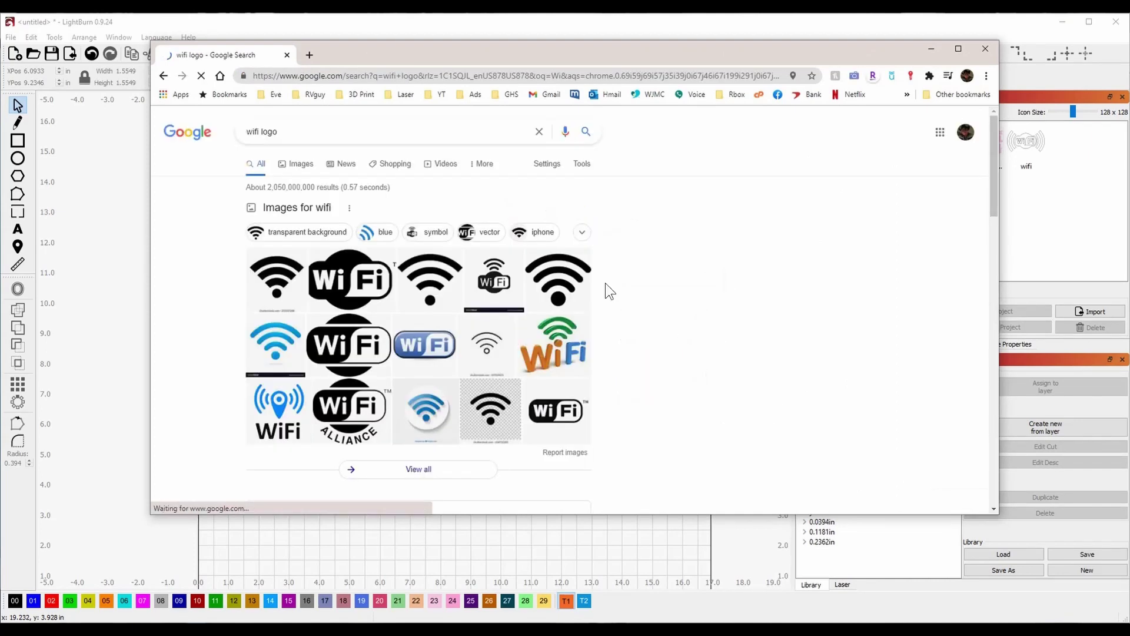
left_click(301, 166)
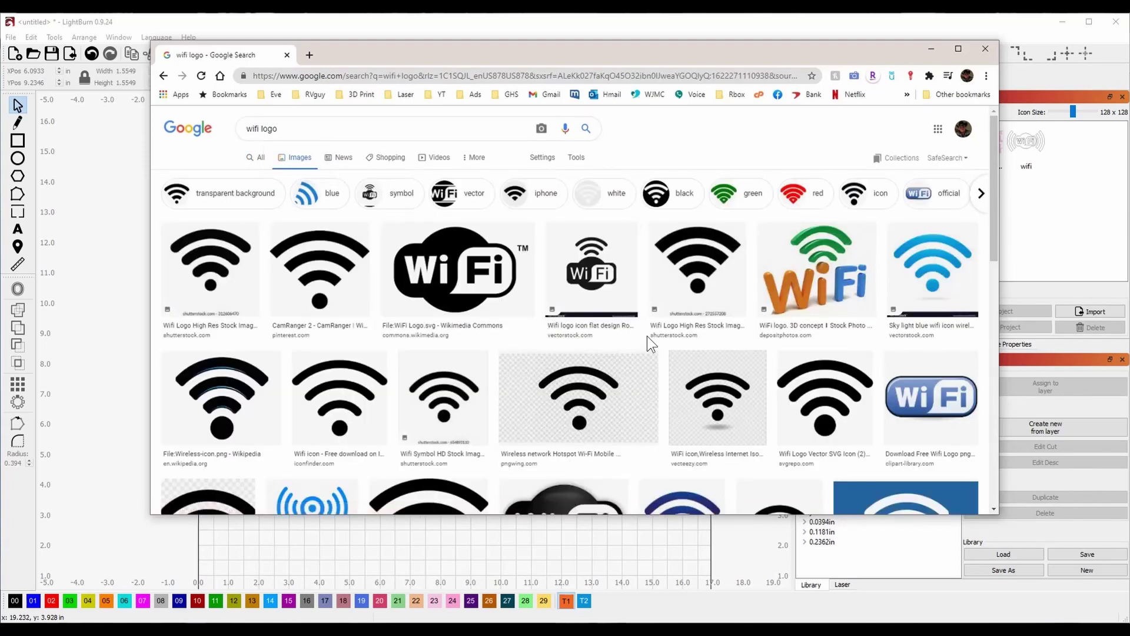
scroll(654, 333, "down", 3)
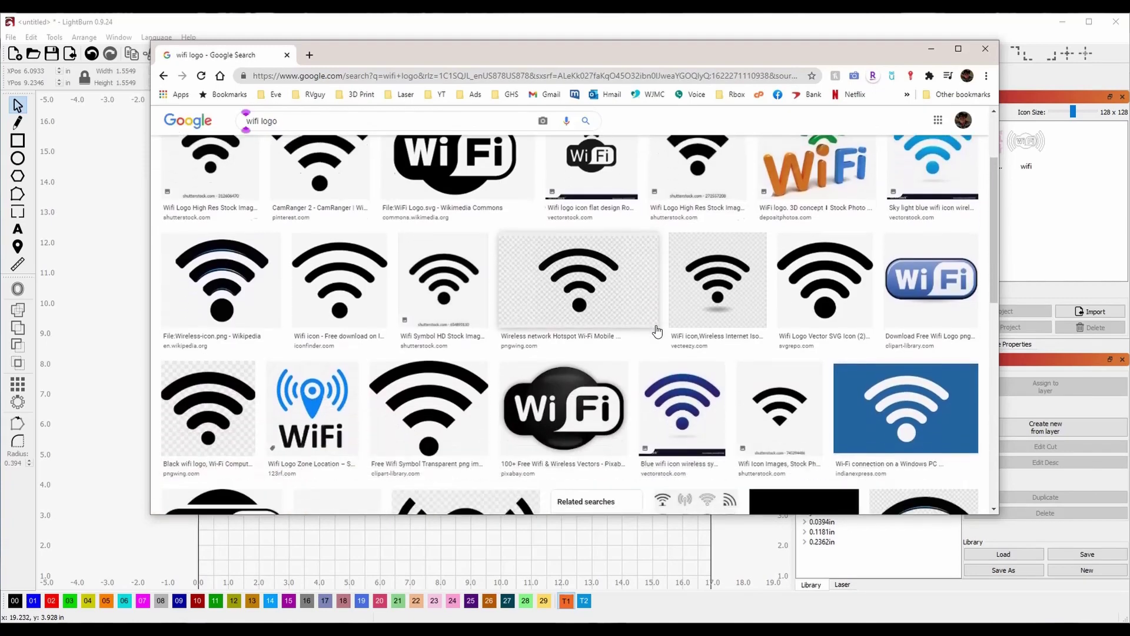
scroll(658, 331, "down", 3)
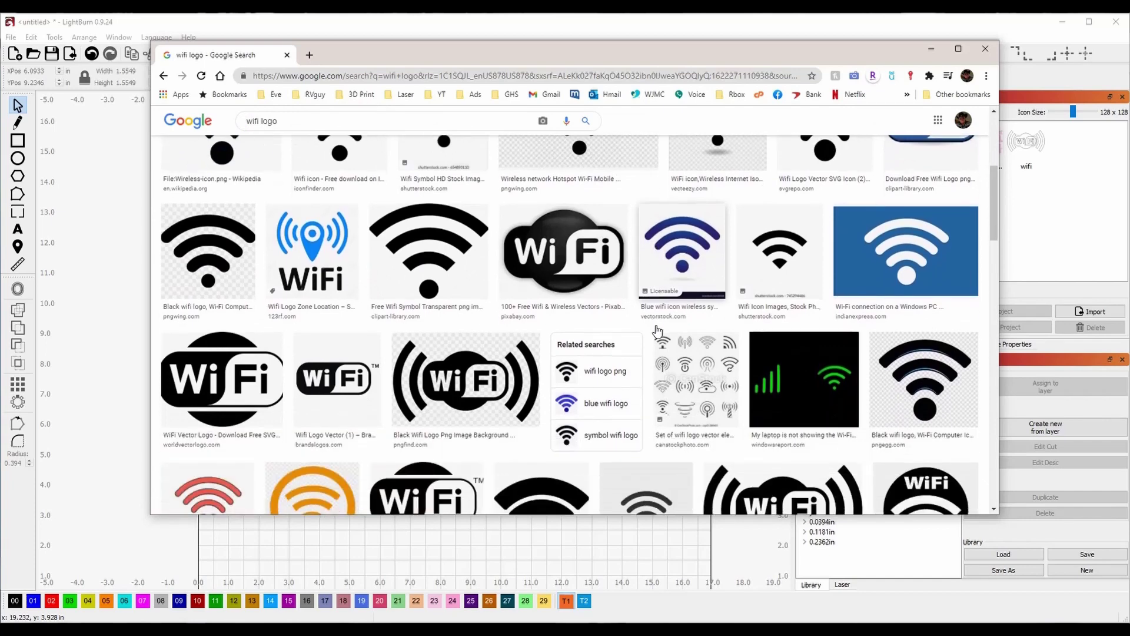
scroll(658, 328, "down", 3)
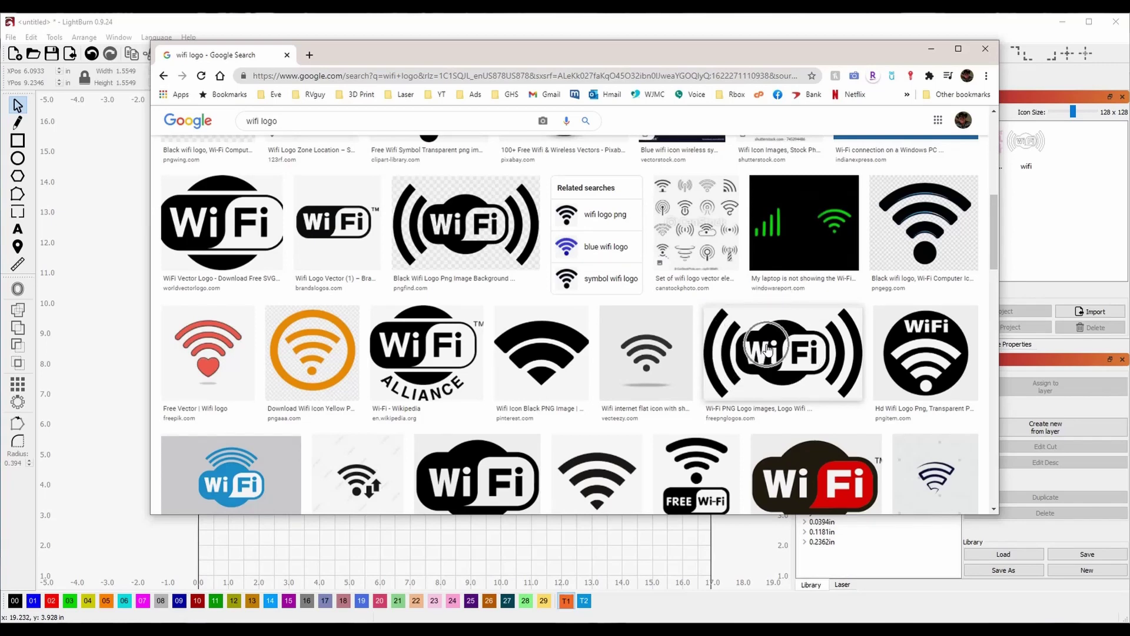
right_click(767, 350)
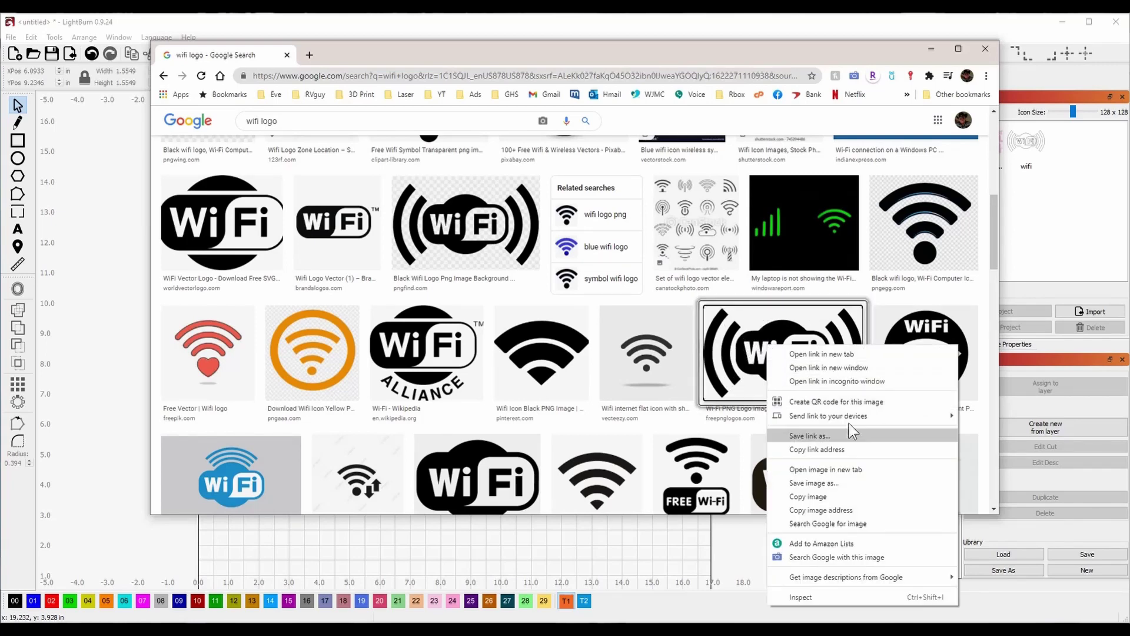
Copy the WiFi logo, paste it into LightBurn, and enlarge it to about 8.50 × 4.76 in.
left_click(839, 494)
left_click(679, 527)
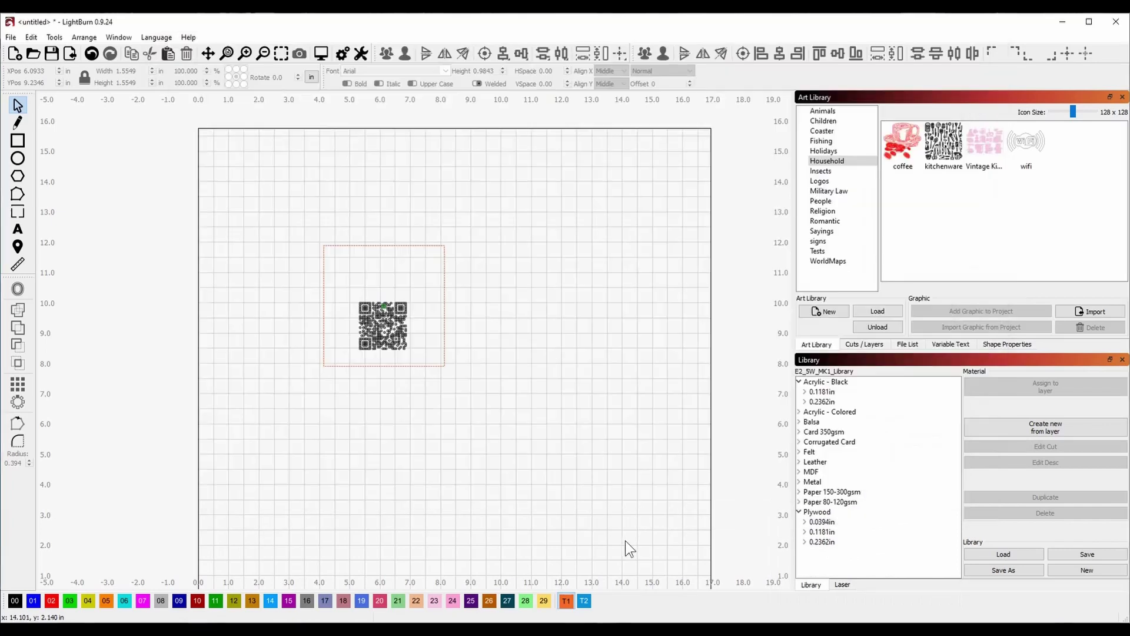
right_click(493, 302)
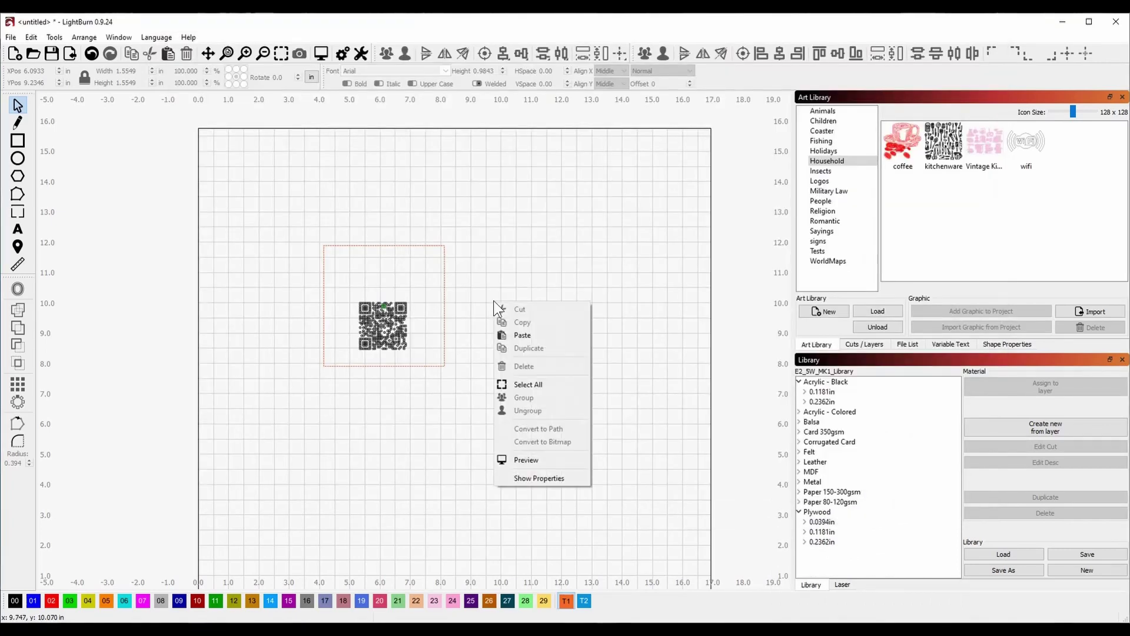
left_click(542, 336)
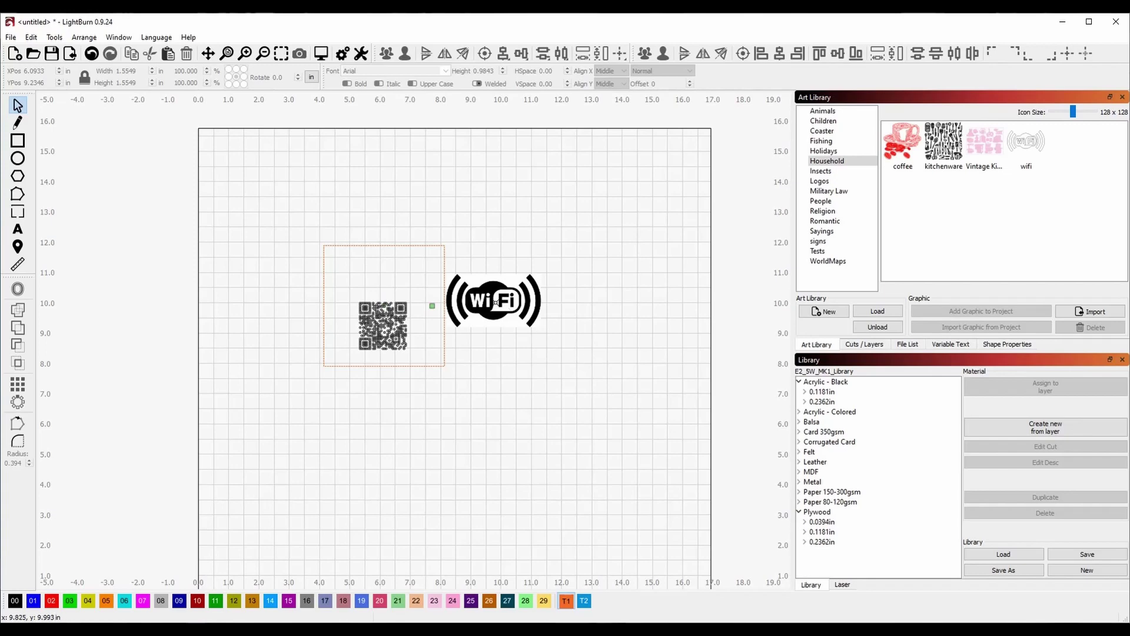
left_click_drag(496, 302, 529, 254)
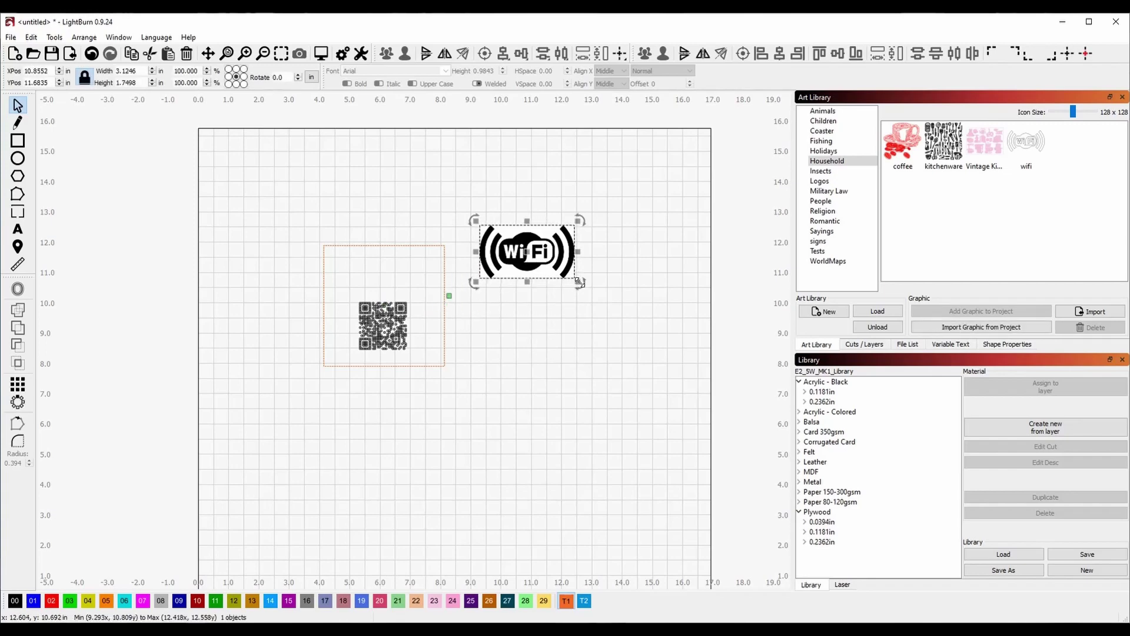
left_click_drag(577, 282, 736, 369)
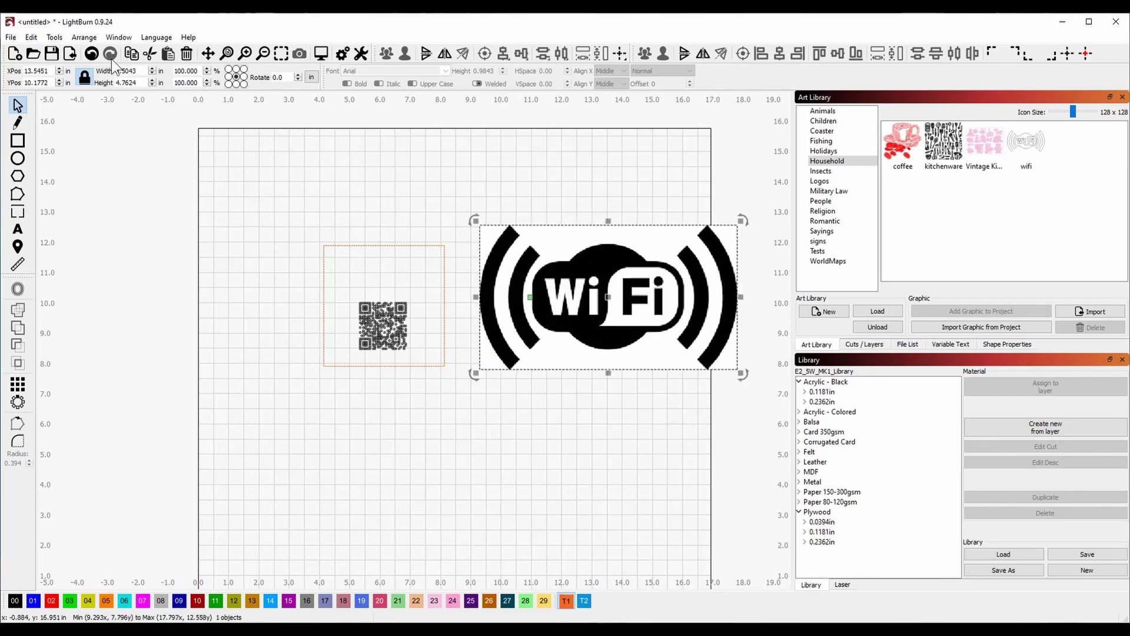
Trace the WiFi image at threshold 95, keeping the original image on the canvas.
left_click(54, 37)
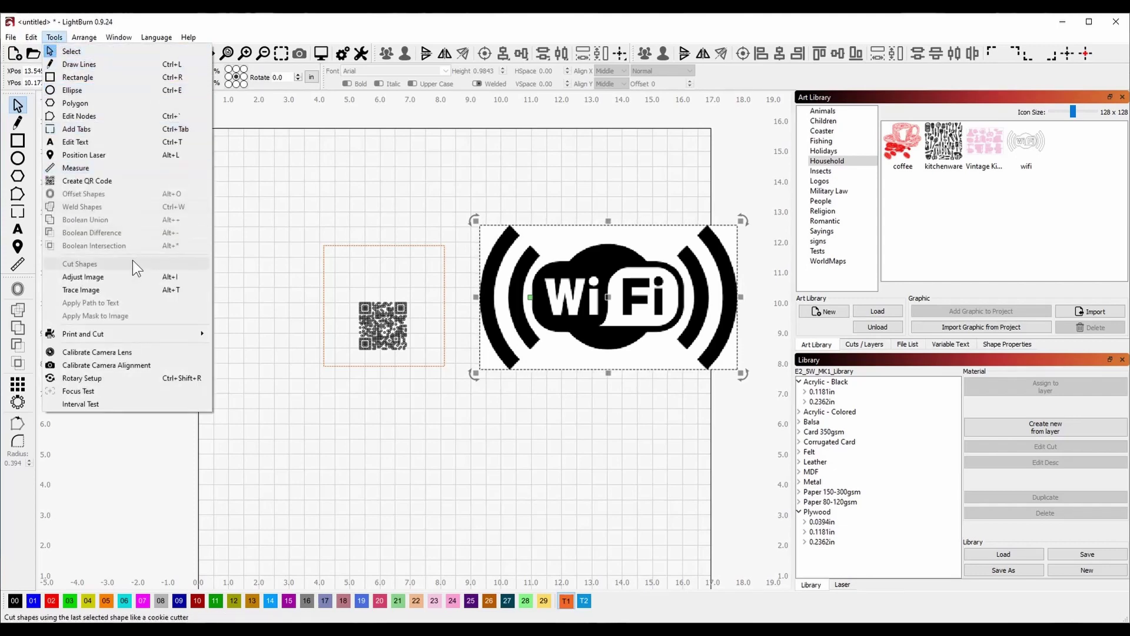
left_click(127, 288)
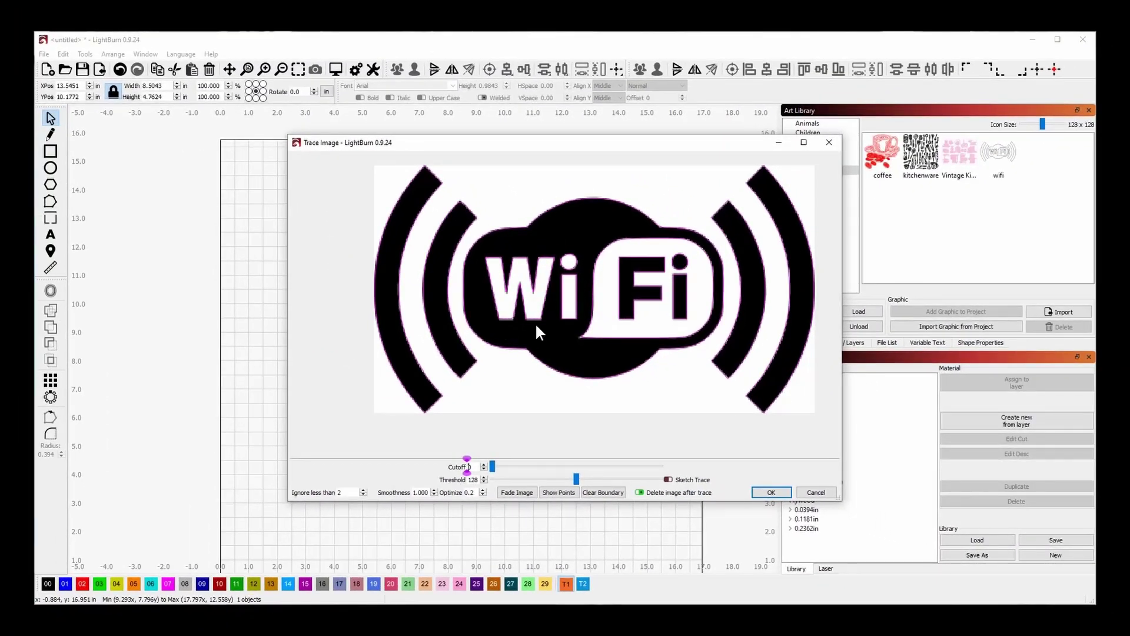
scroll(536, 326, "up", 5)
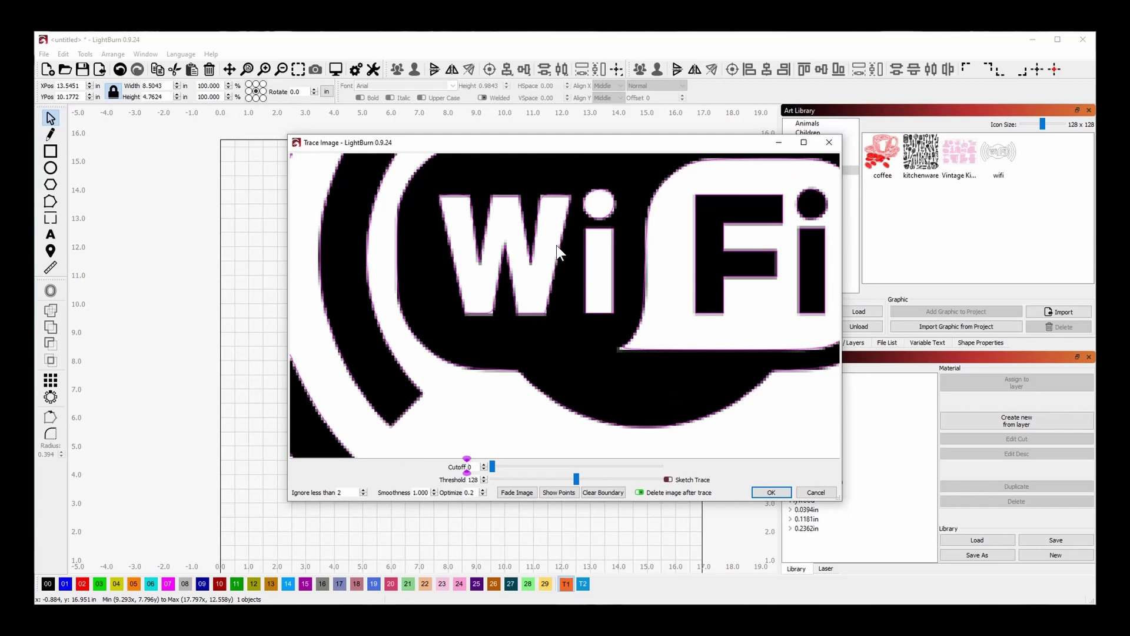
mouse_move(577, 479)
left_mouse_down()
mouse_move(635, 477)
mouse_move(553, 476)
left_mouse_up()
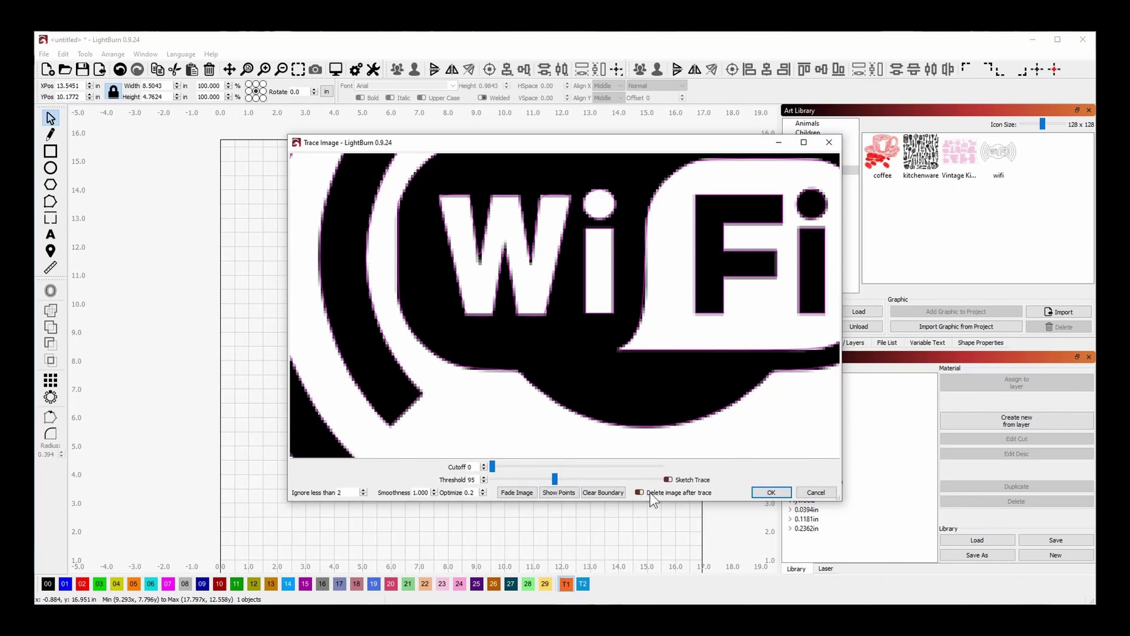
left_click(770, 493)
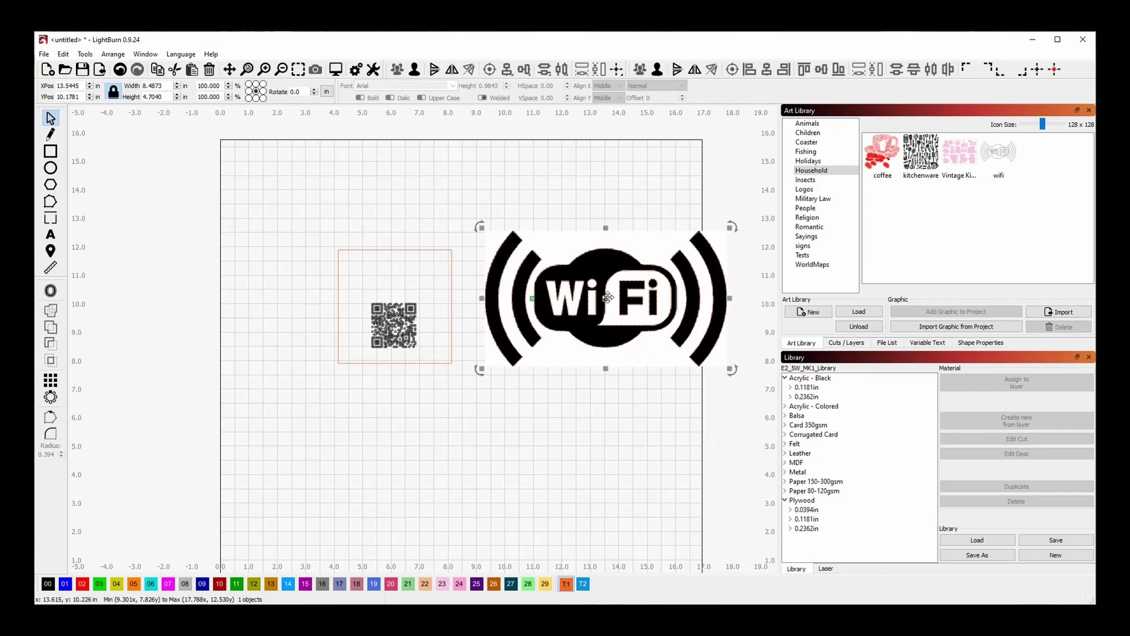
Move the traced outline aside and delete the original WiFi bitmap.
mouse_move(607, 298)
left_mouse_down()
mouse_move(581, 389)
mouse_move(523, 446)
left_mouse_up()
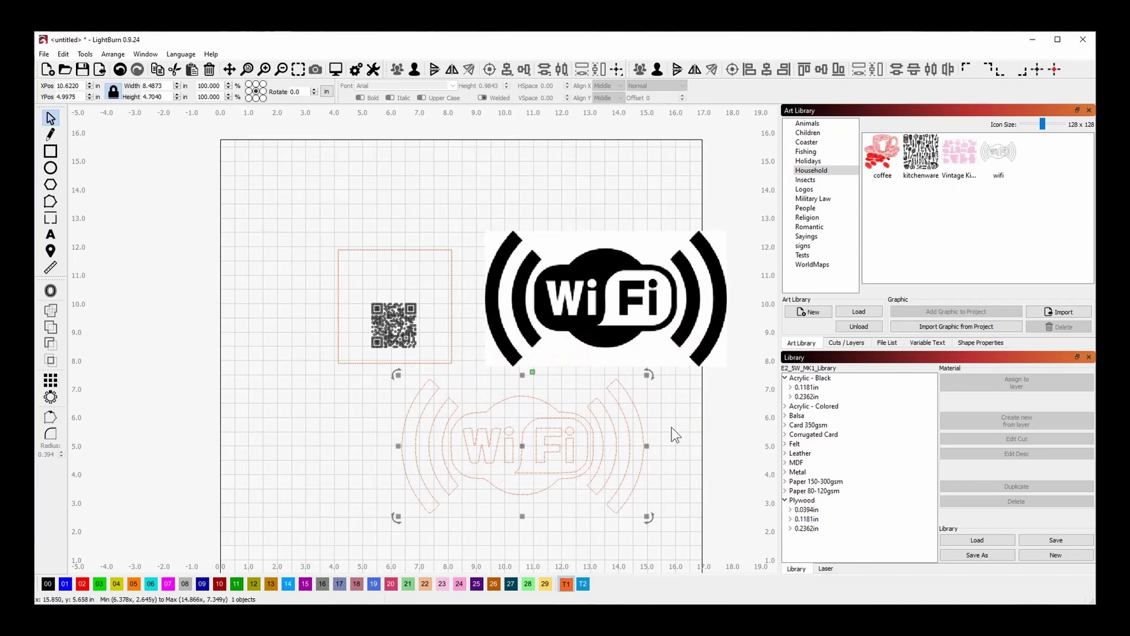
left_click(592, 292)
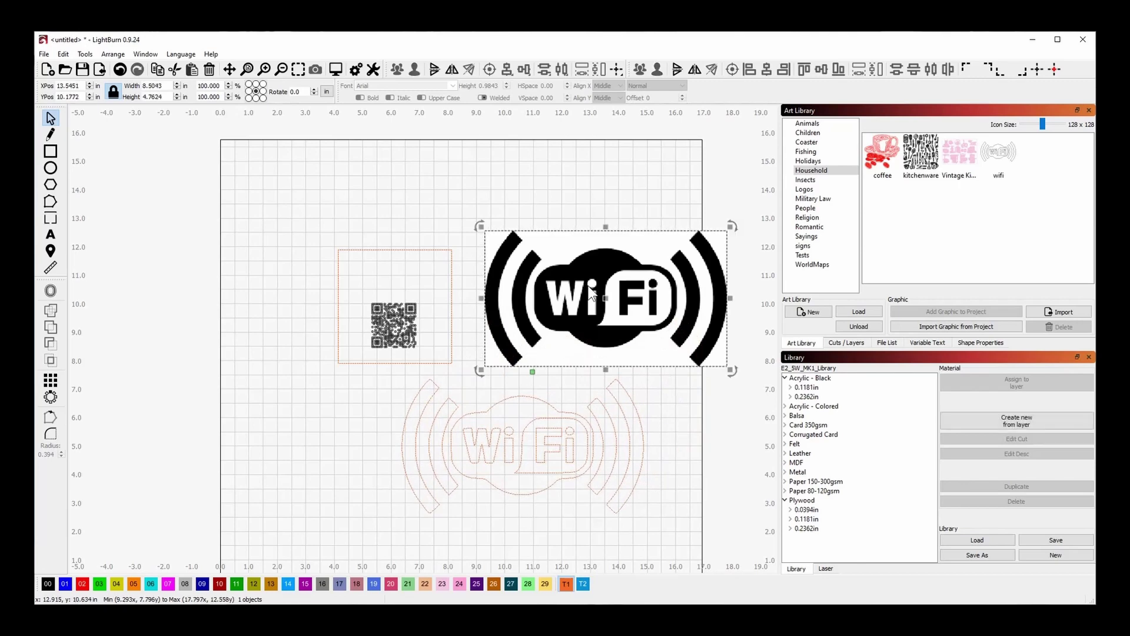
key("Delete")
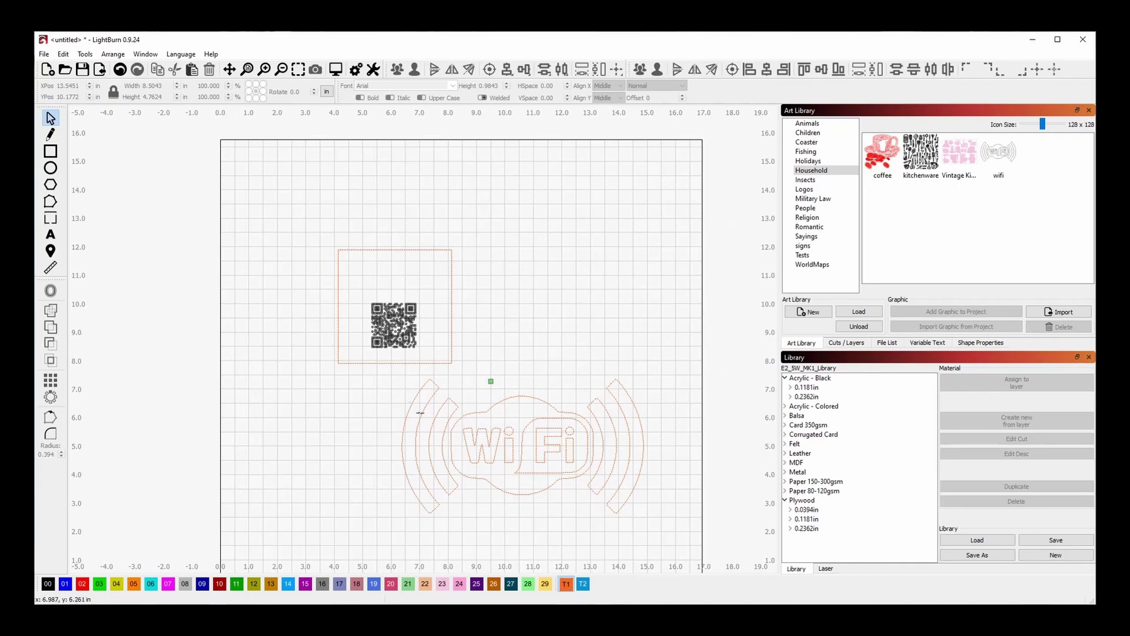
Move the WiFi outline above the QR code and shrink it to 2.91 × 1.61 in.
left_click_drag(394, 370, 669, 525)
left_click_drag(512, 441, 567, 284)
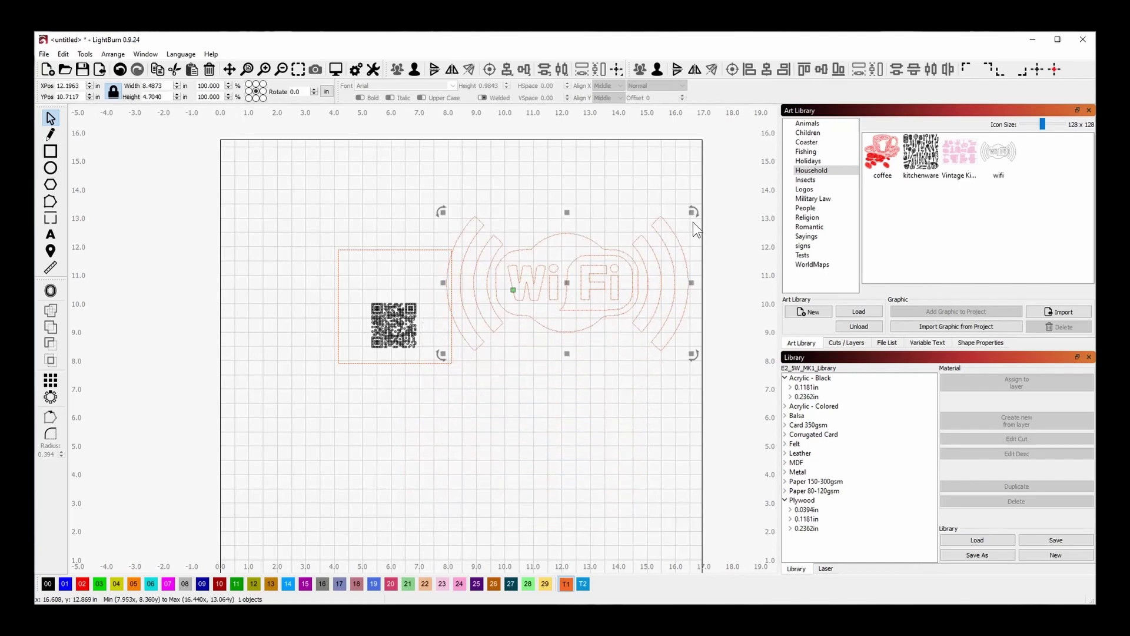
left_click_drag(692, 212, 393, 277)
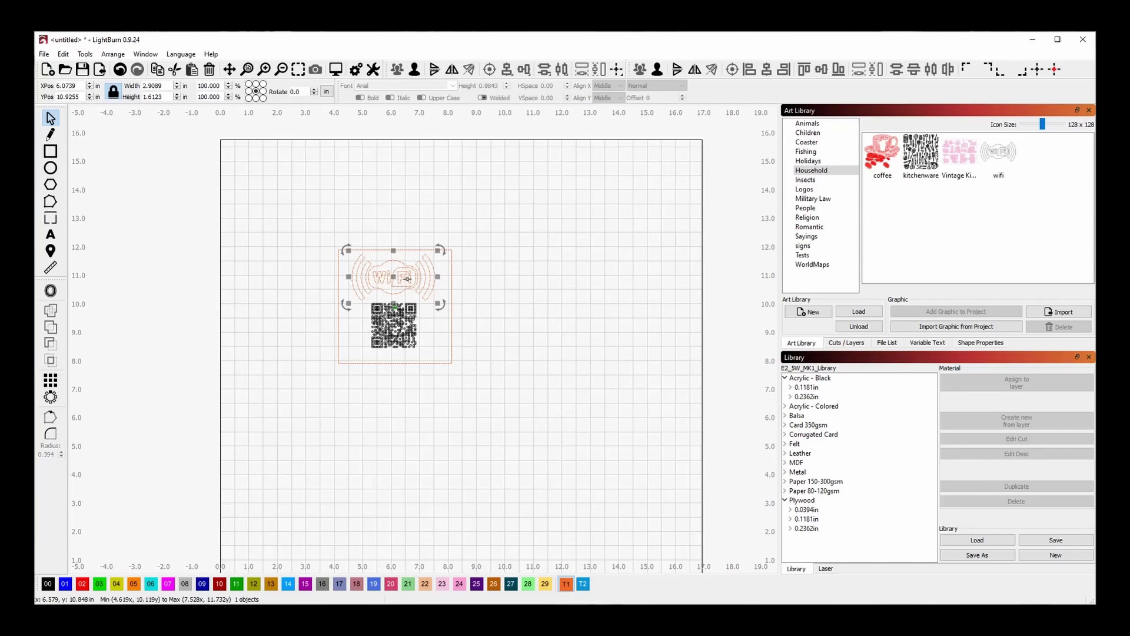
scroll(359, 266, "up", 2)
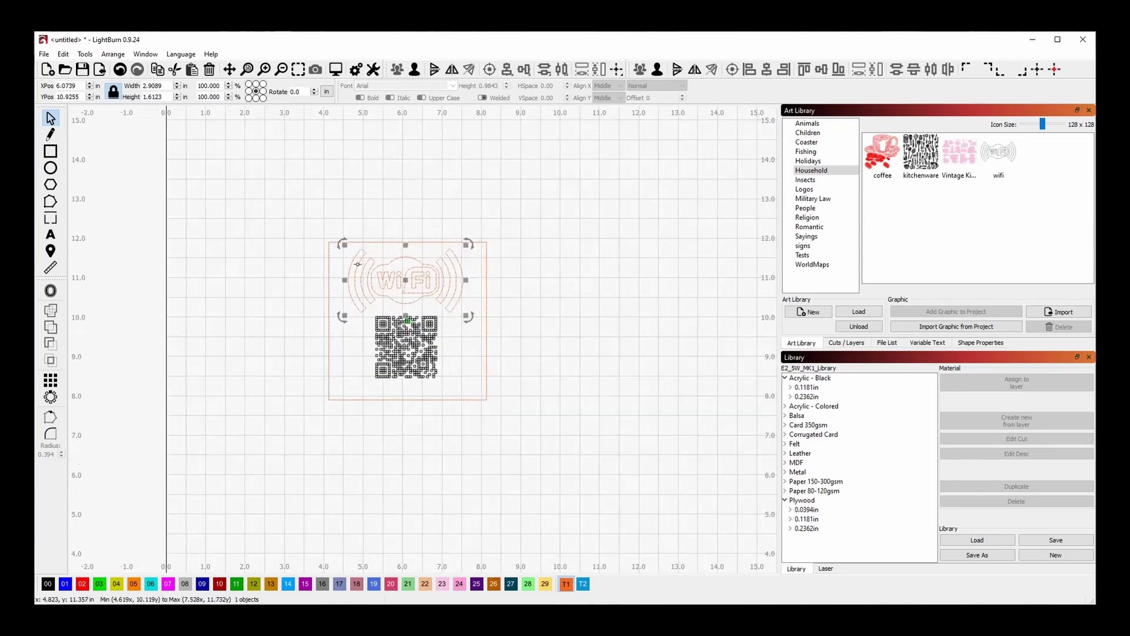
scroll(358, 264, "up", 4)
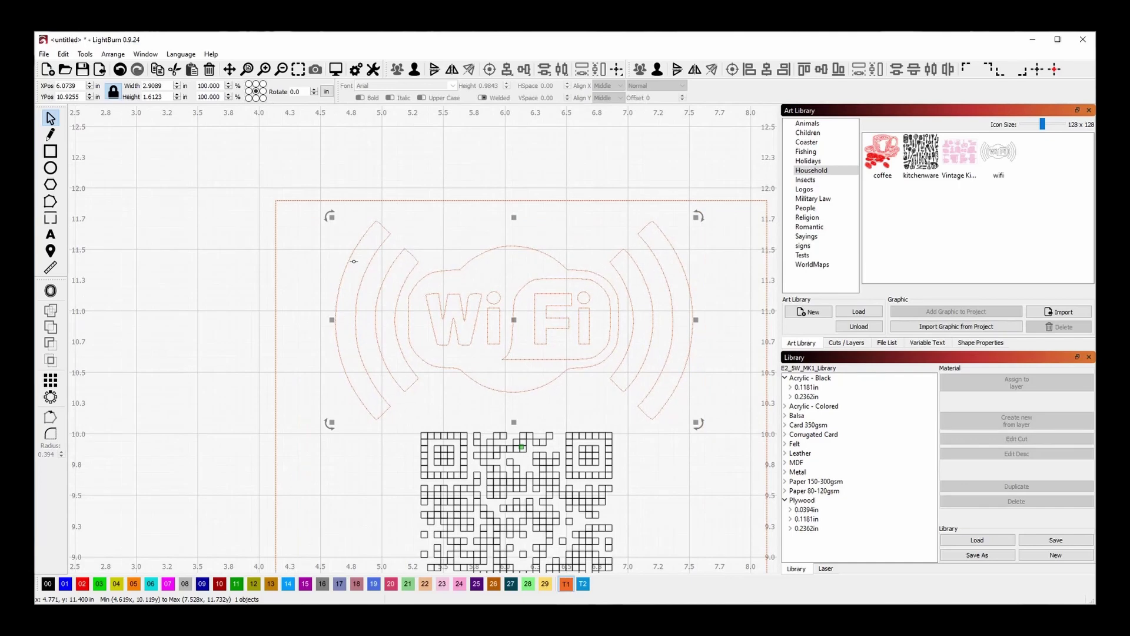
scroll(353, 261, "down", 2)
scroll(354, 261, "down", 2)
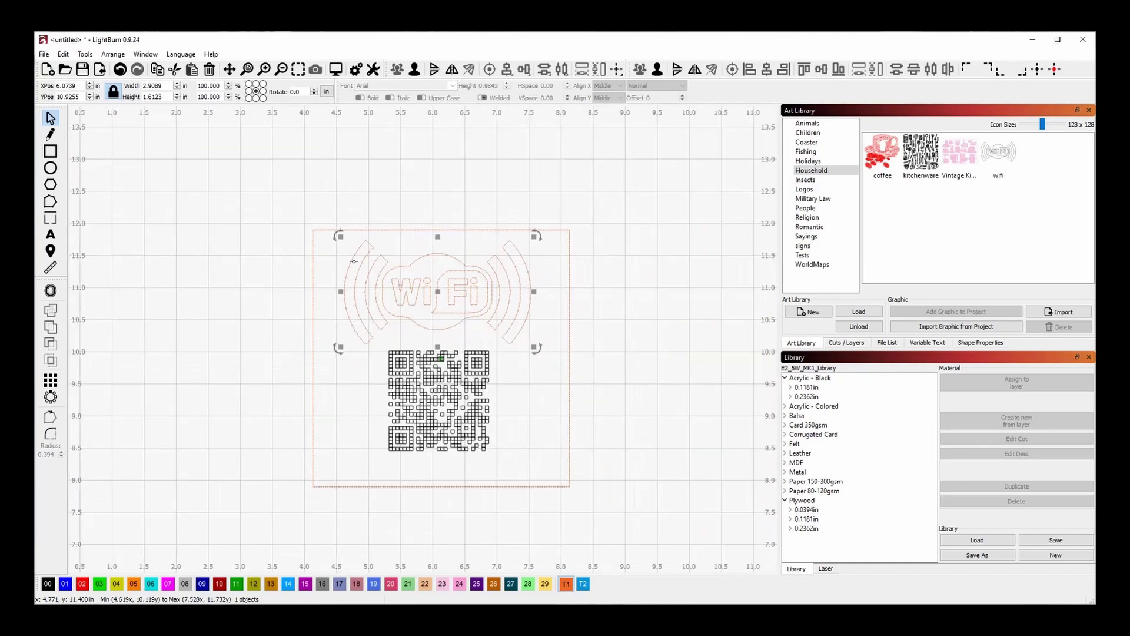
scroll(354, 260, "down", 3)
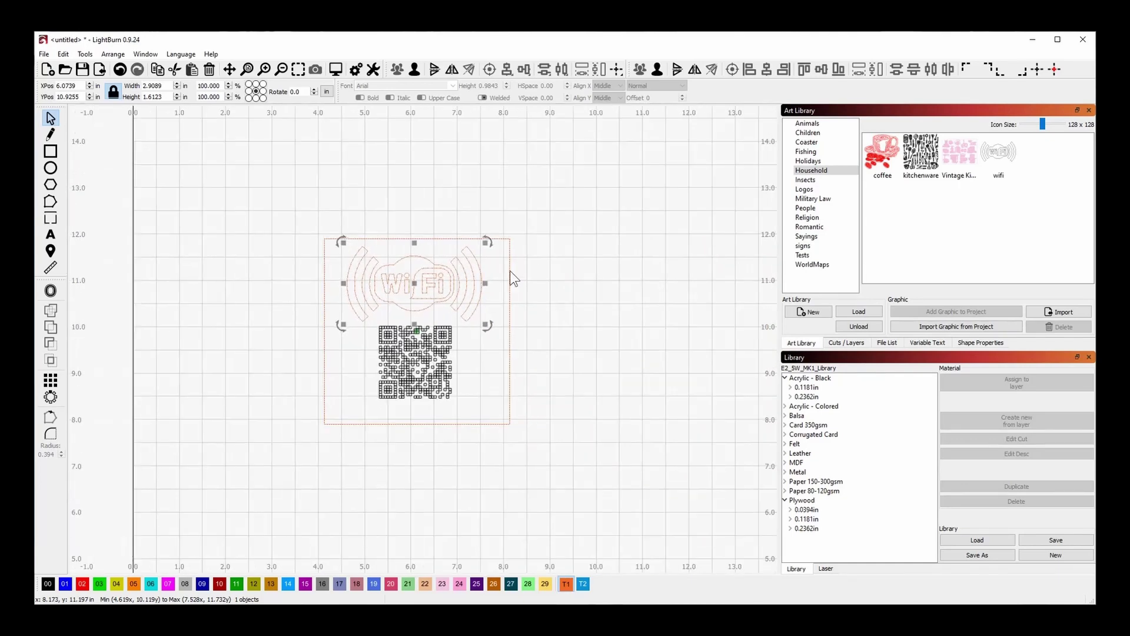
Add the text 'Wi-Fi' near the frame's lower left.
left_click(540, 289)
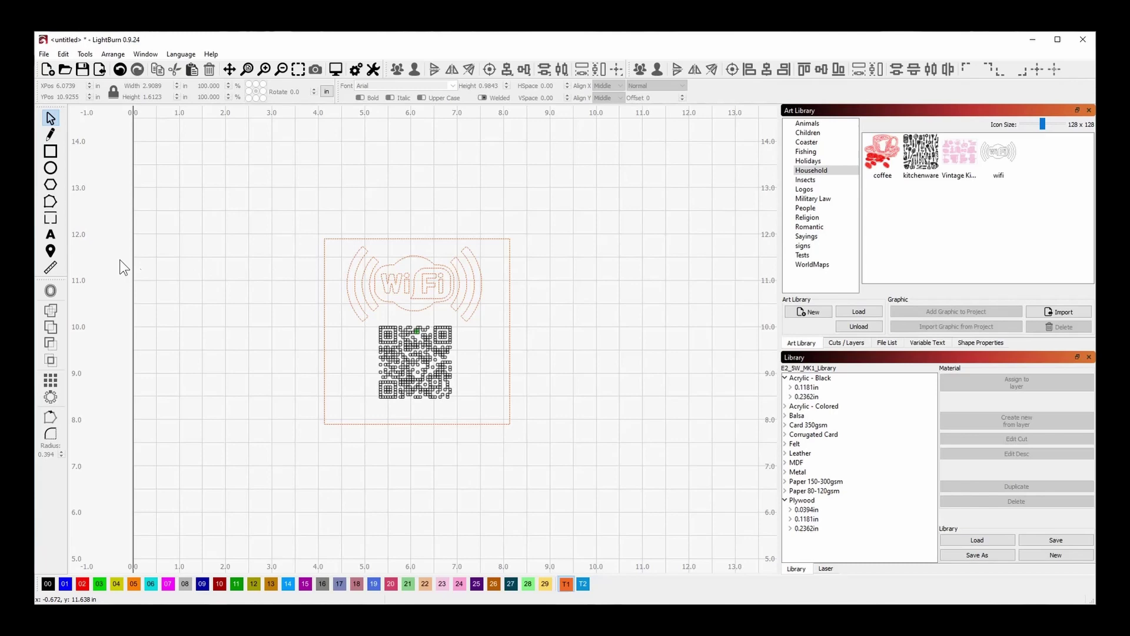
left_click(53, 234)
left_click(346, 409)
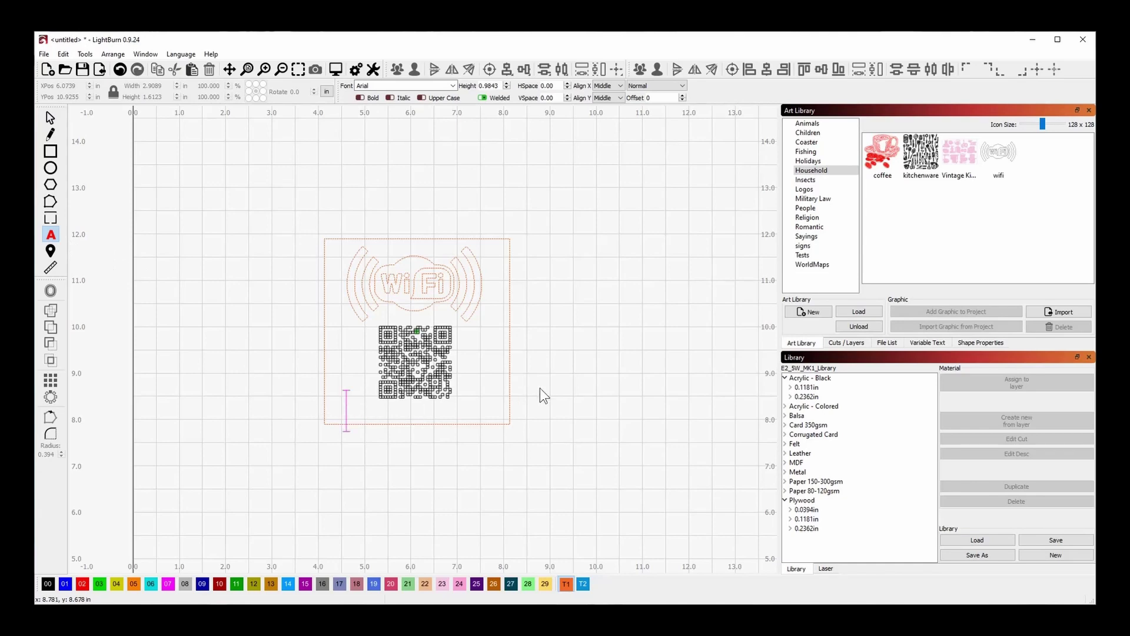
type("Wi-Fi")
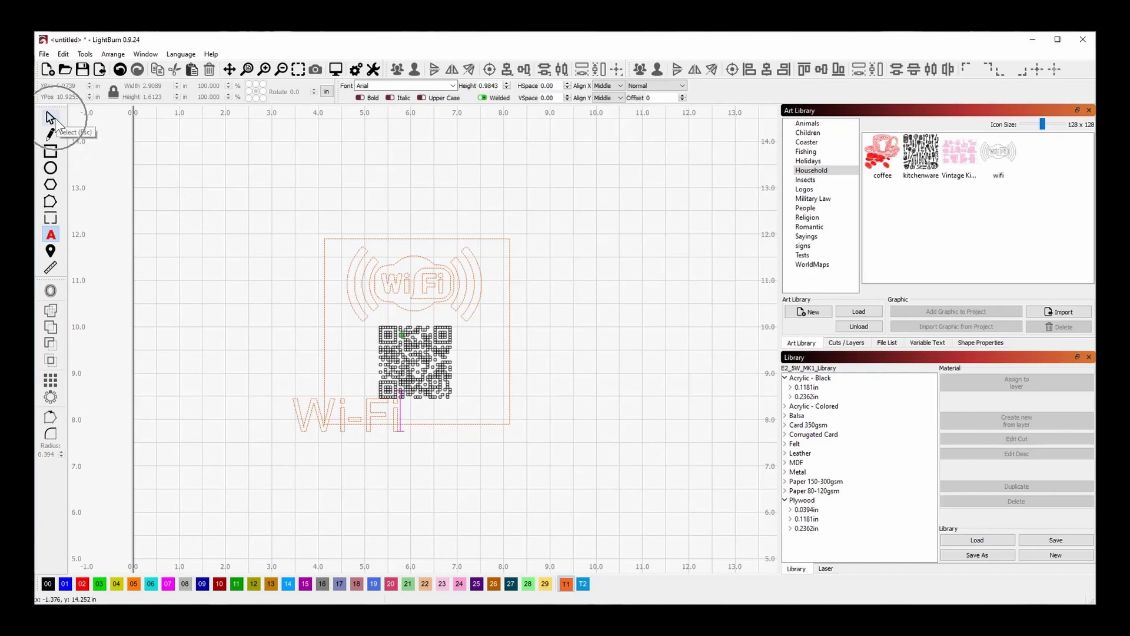
left_click(50, 118)
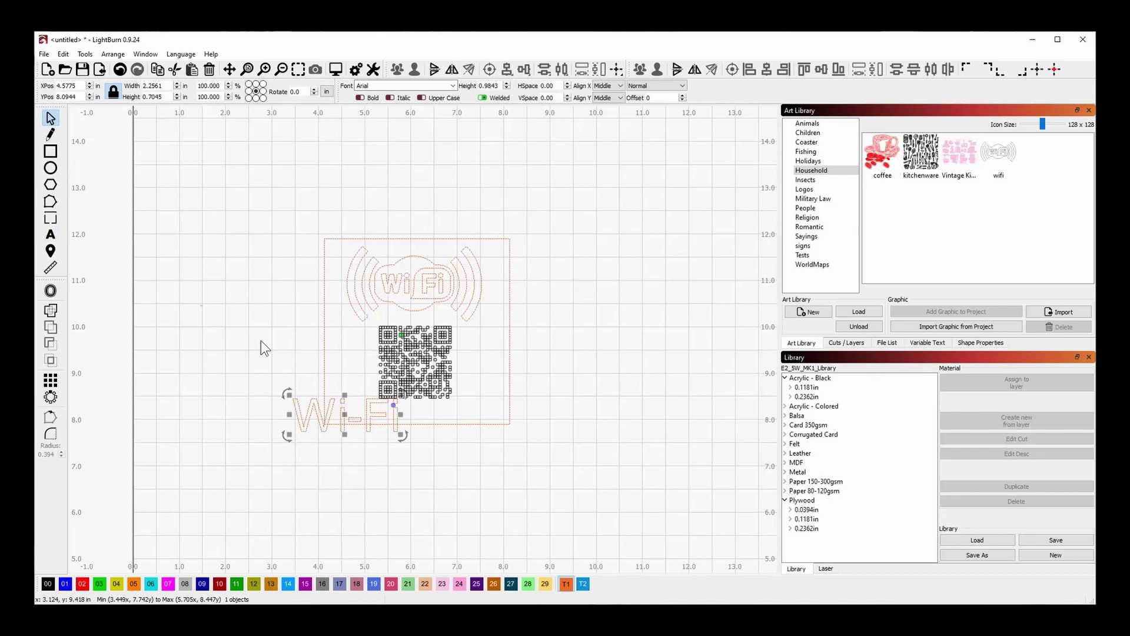
Place the Wi-Fi text under the QR code at about 1.33 × 0.41 in, then select the frame.
left_click_drag(343, 418, 416, 410)
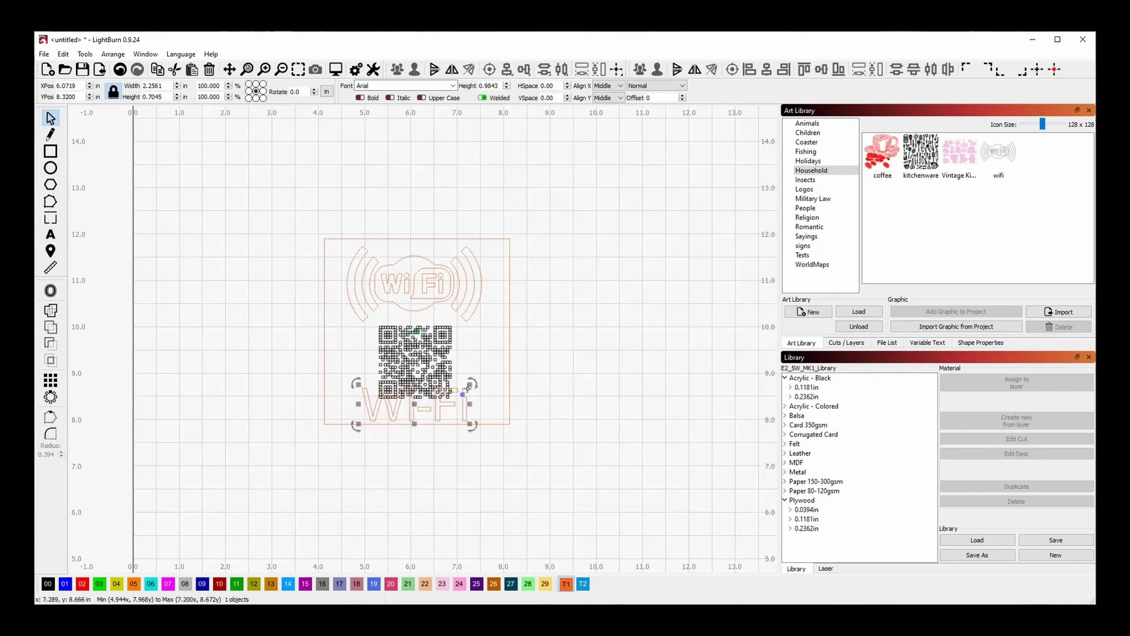
left_click_drag(469, 385, 435, 403)
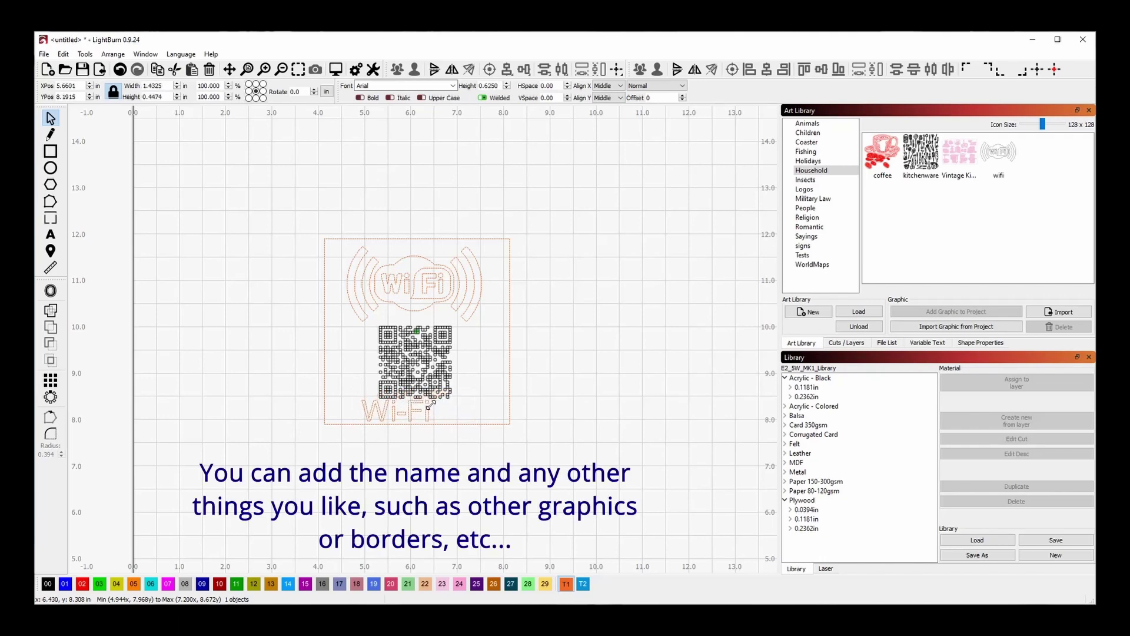
left_click_drag(431, 405, 412, 411)
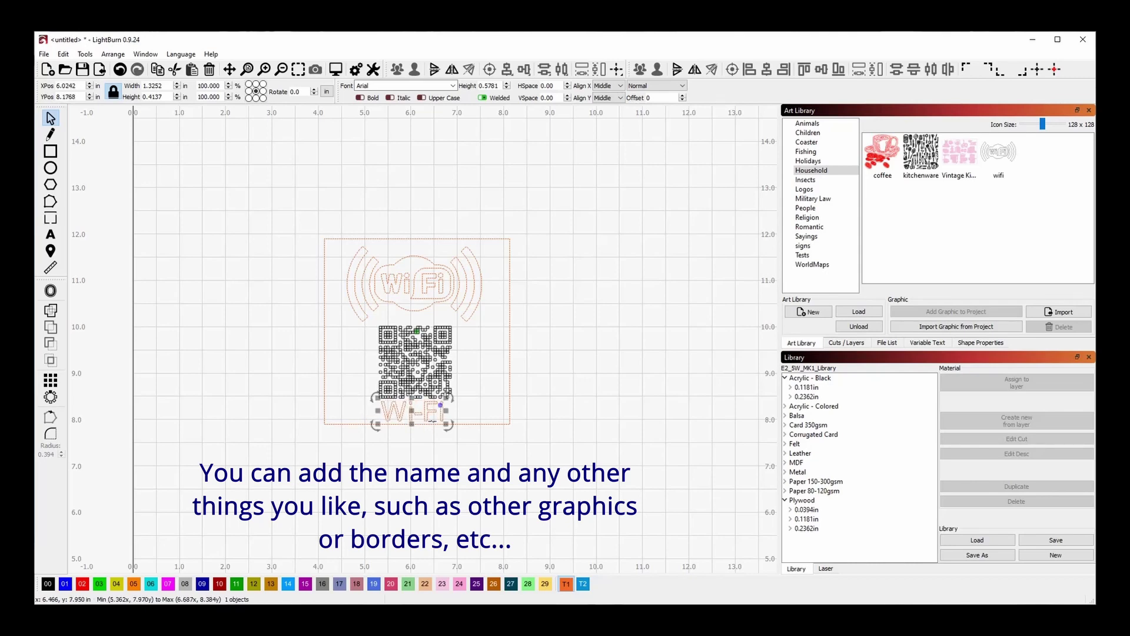
left_click(465, 448)
scroll(346, 357, "up", 2)
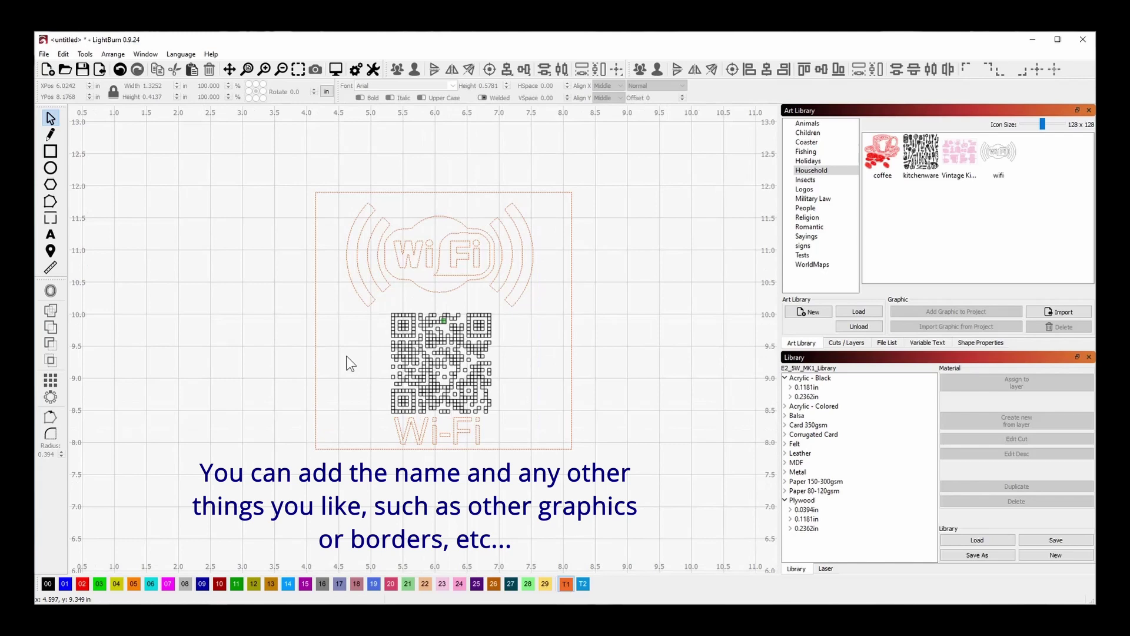
left_click(322, 258)
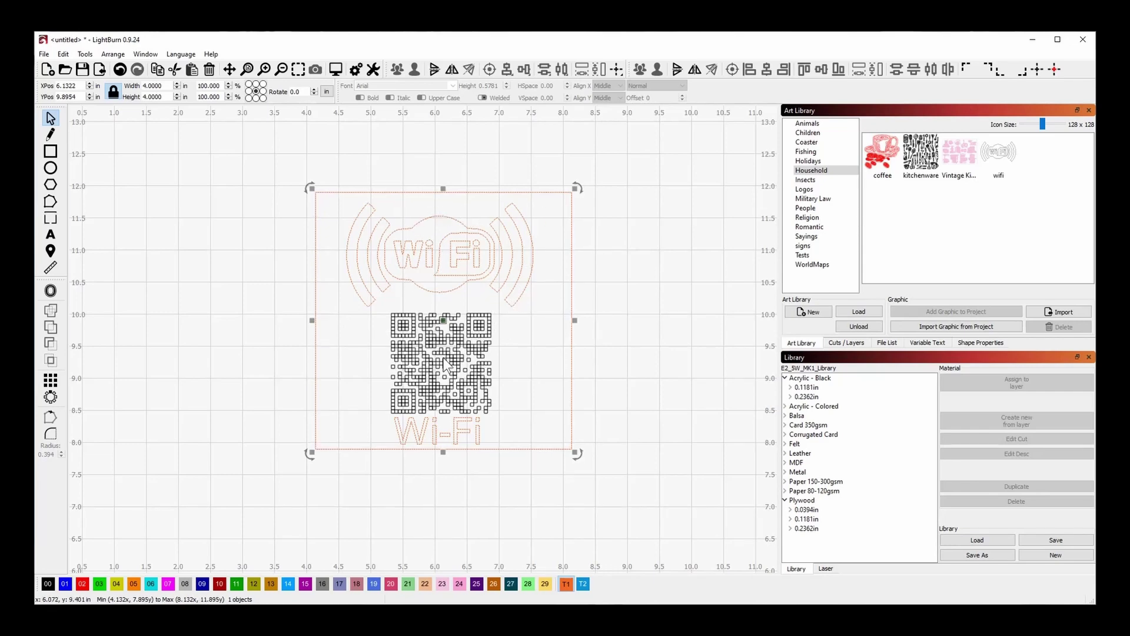
Select the logo, QR code, text and frame and align their centres.
left_click(209, 315)
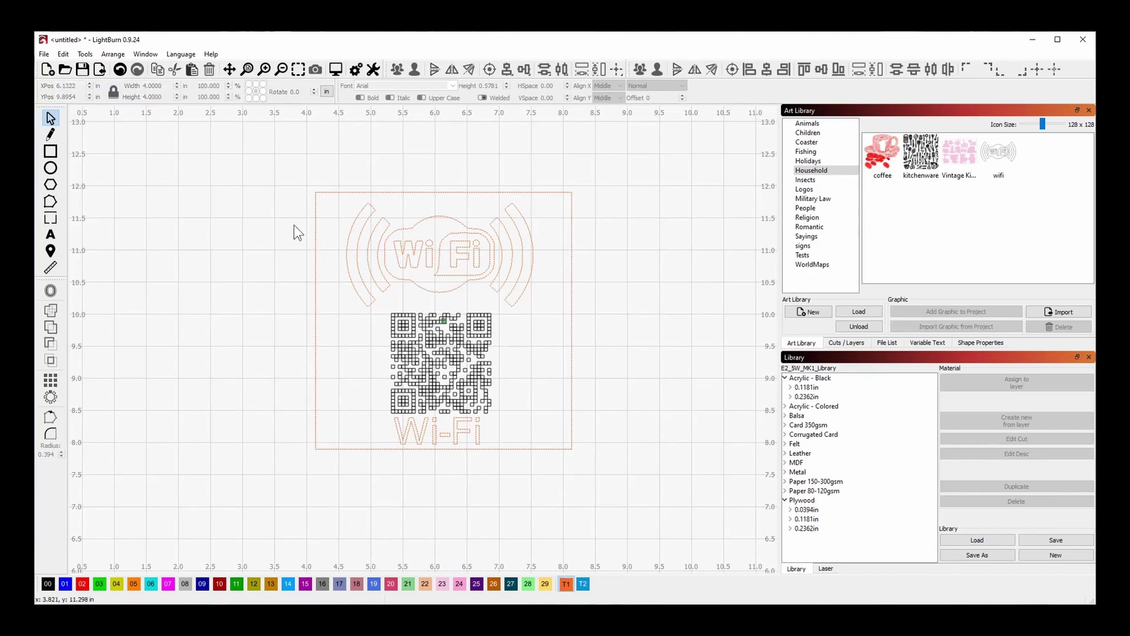
left_click_drag(264, 162, 654, 511)
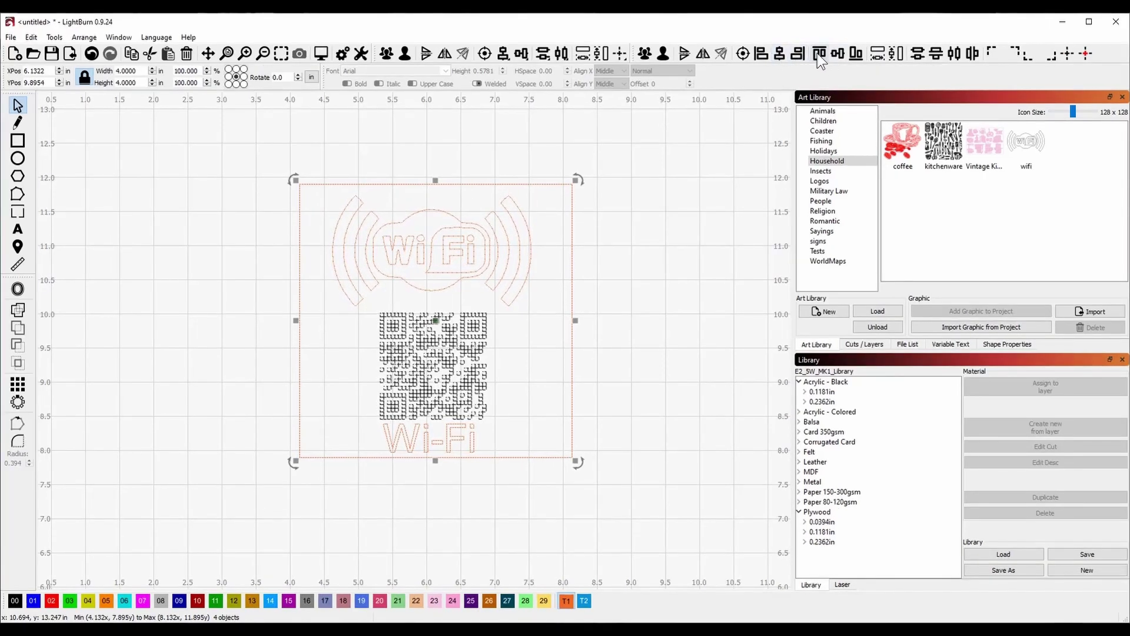
left_click(780, 54)
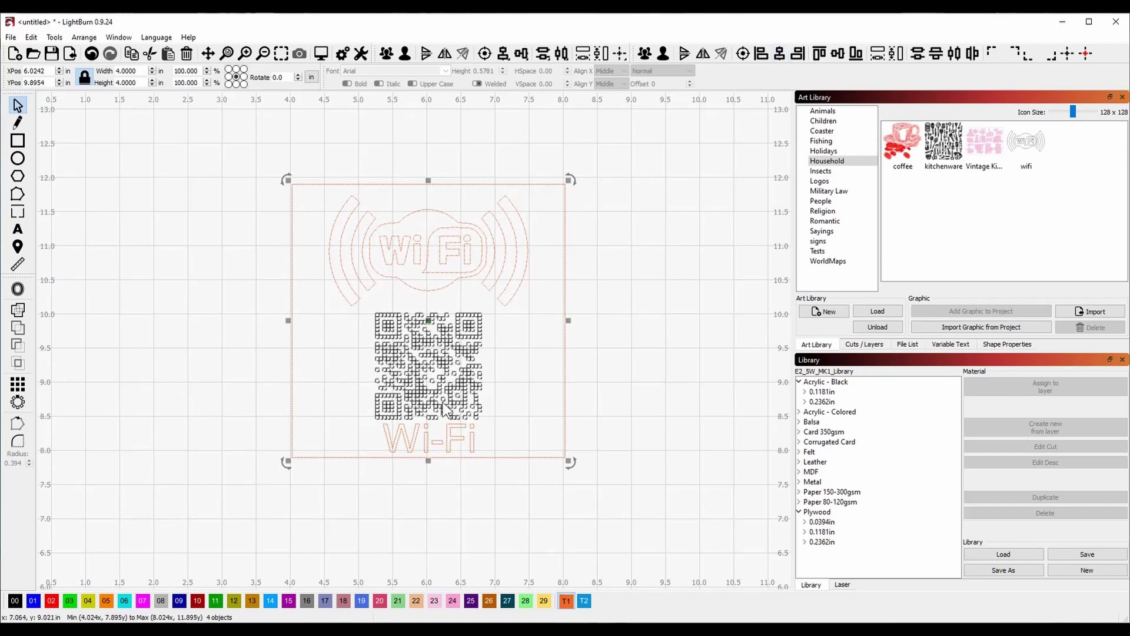
left_click(638, 253)
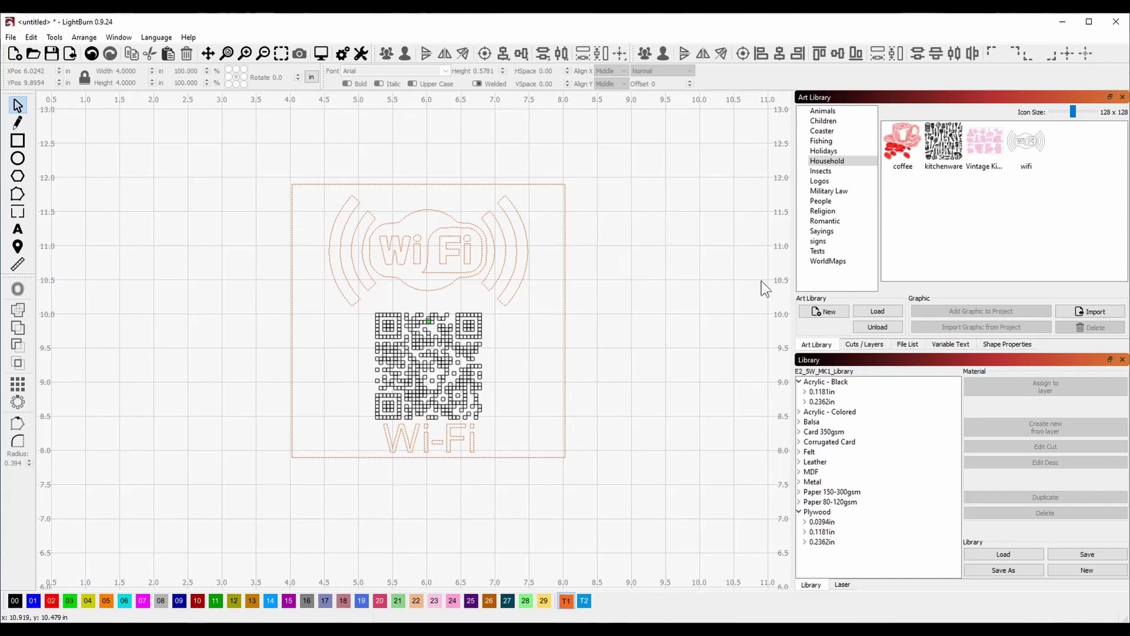
Open the Cuts / Layers list and check the 00 Labels and T1 layer settings.
left_click(865, 344)
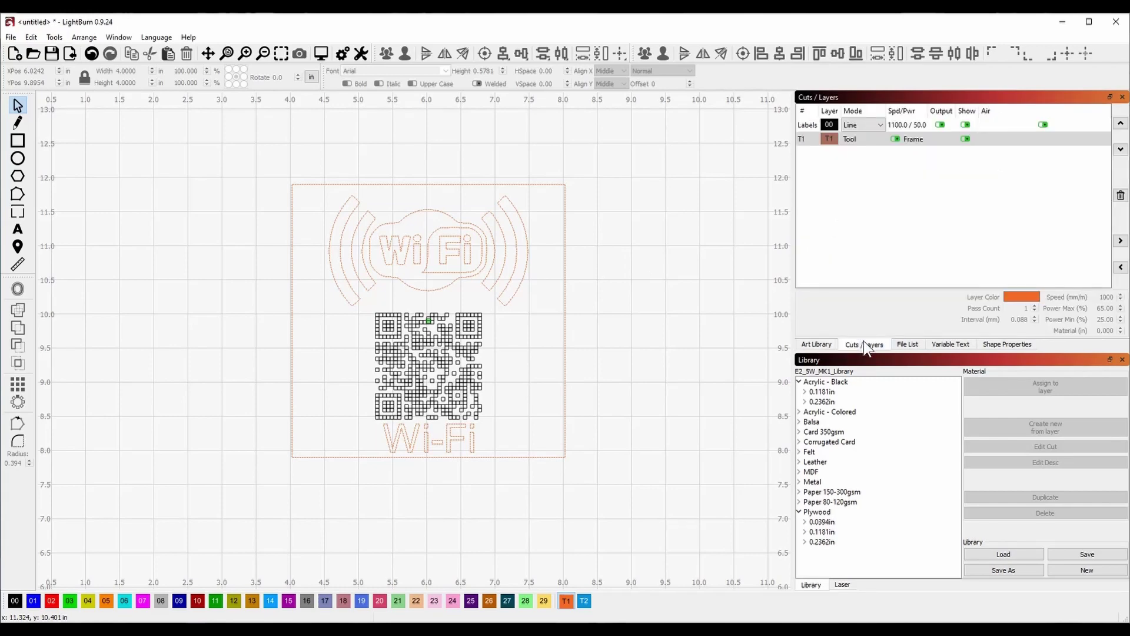
left_click(865, 343)
left_click(806, 125)
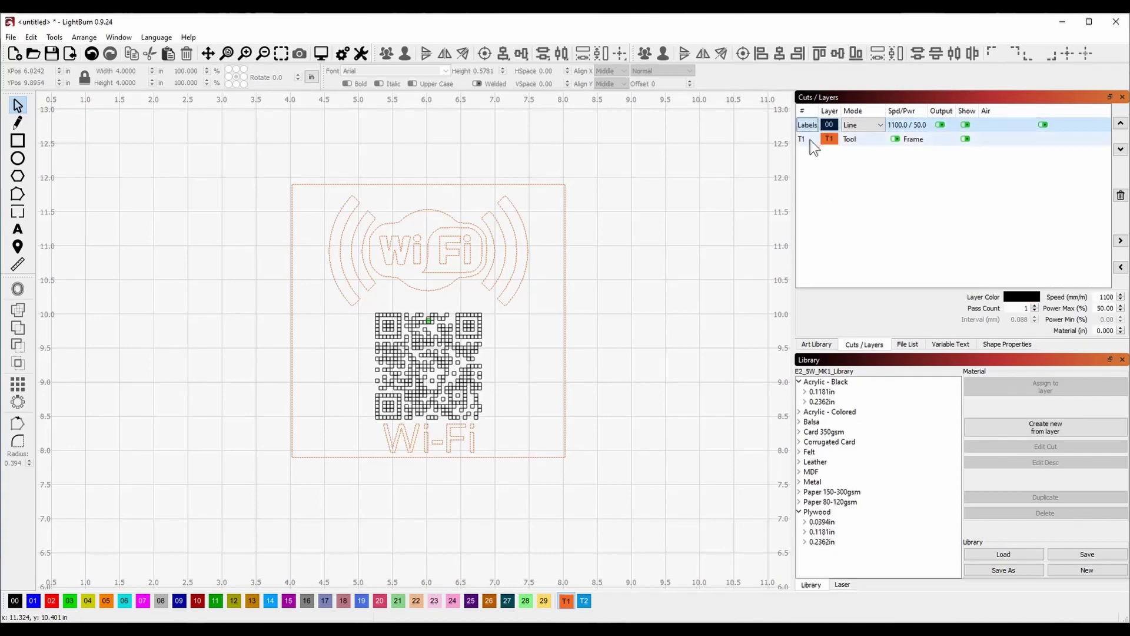
left_click(810, 139)
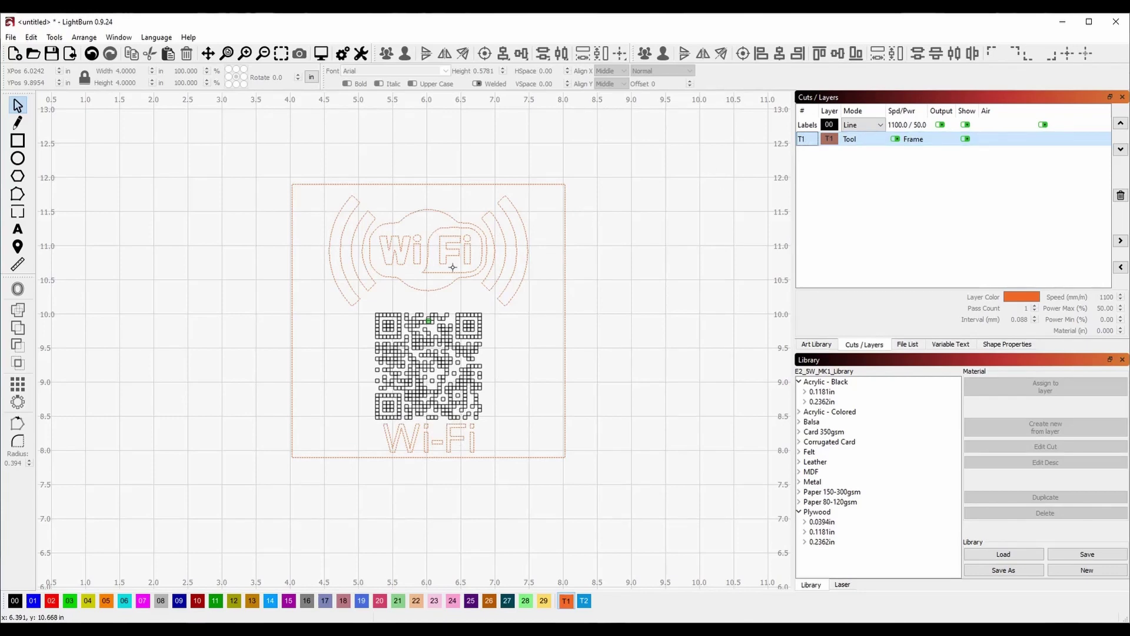
left_click(374, 226)
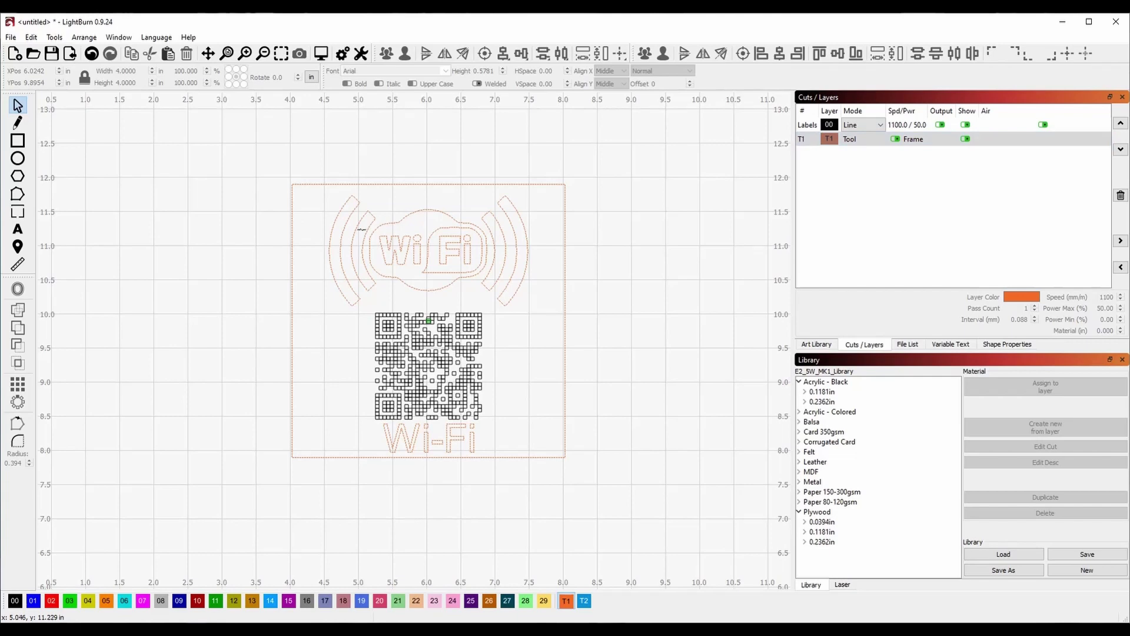
Move the Wi-Fi symbol and the Wi-Fi text onto layer 00.
left_click(361, 229)
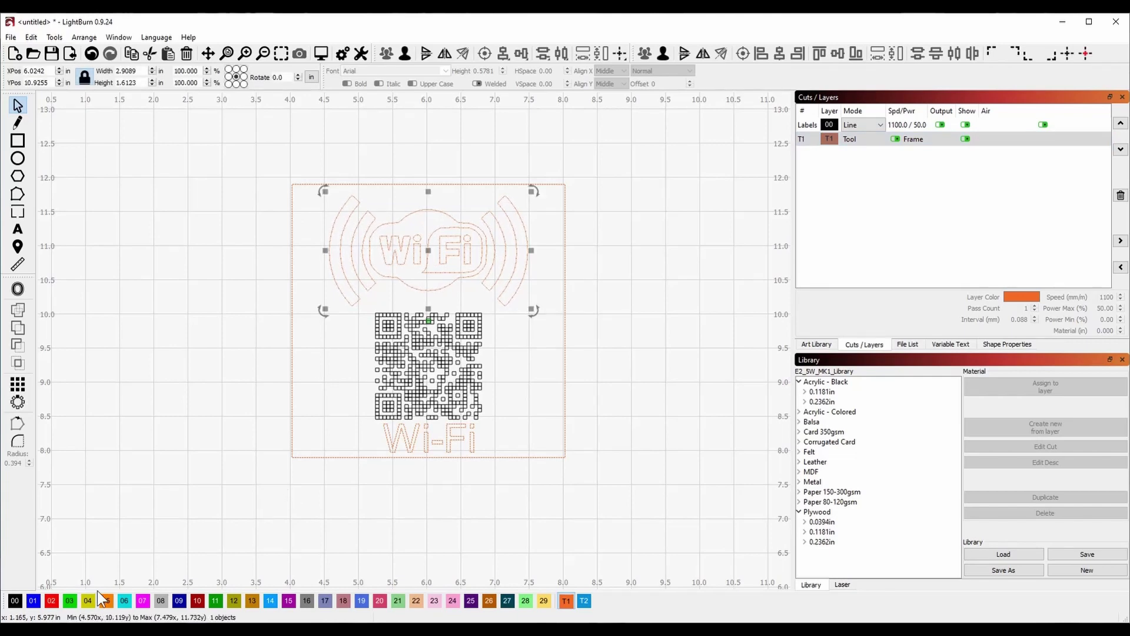
left_click(15, 600)
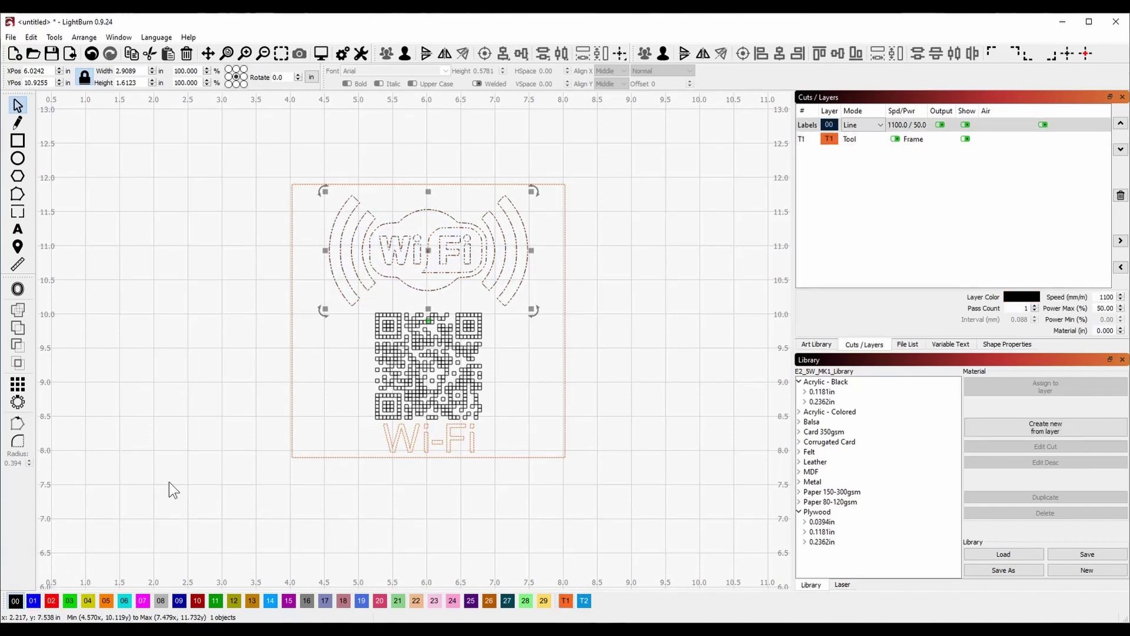
left_click(395, 452)
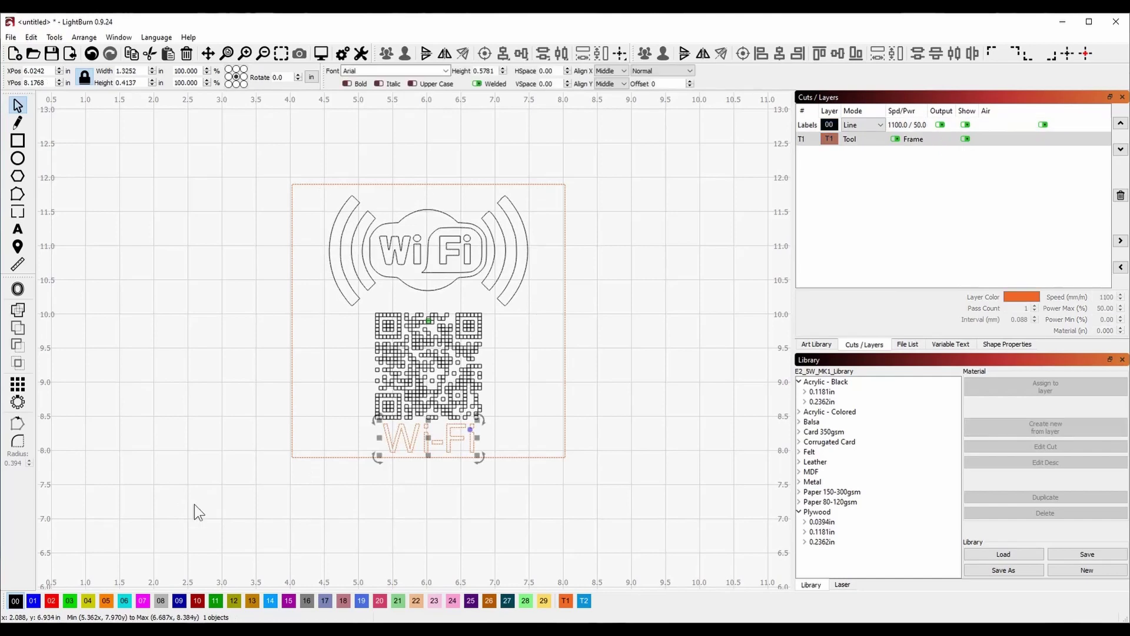
left_click(16, 601)
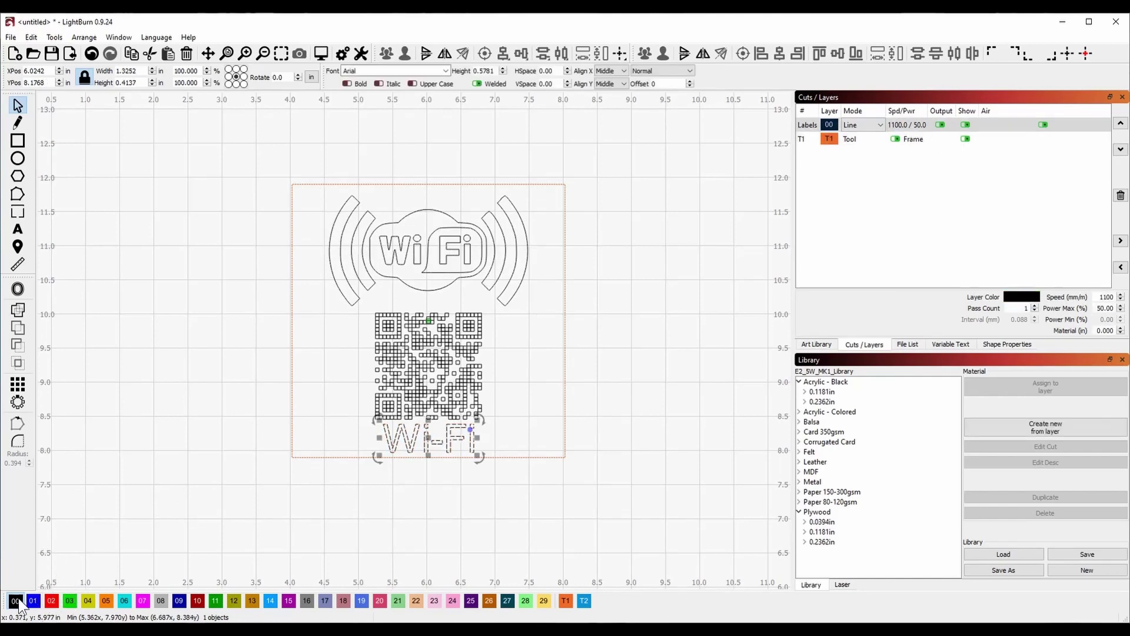
left_click(669, 380)
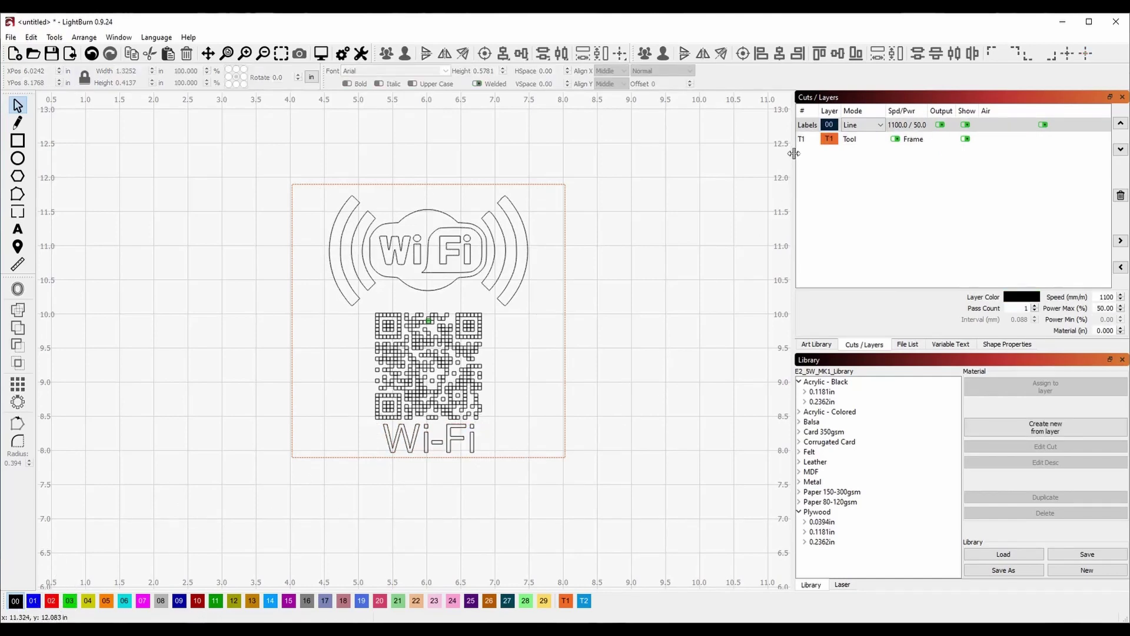
Compare layer 00 Labels against T1 in the layer list, ending on 00 Labels.
left_click(806, 125)
left_click(800, 142)
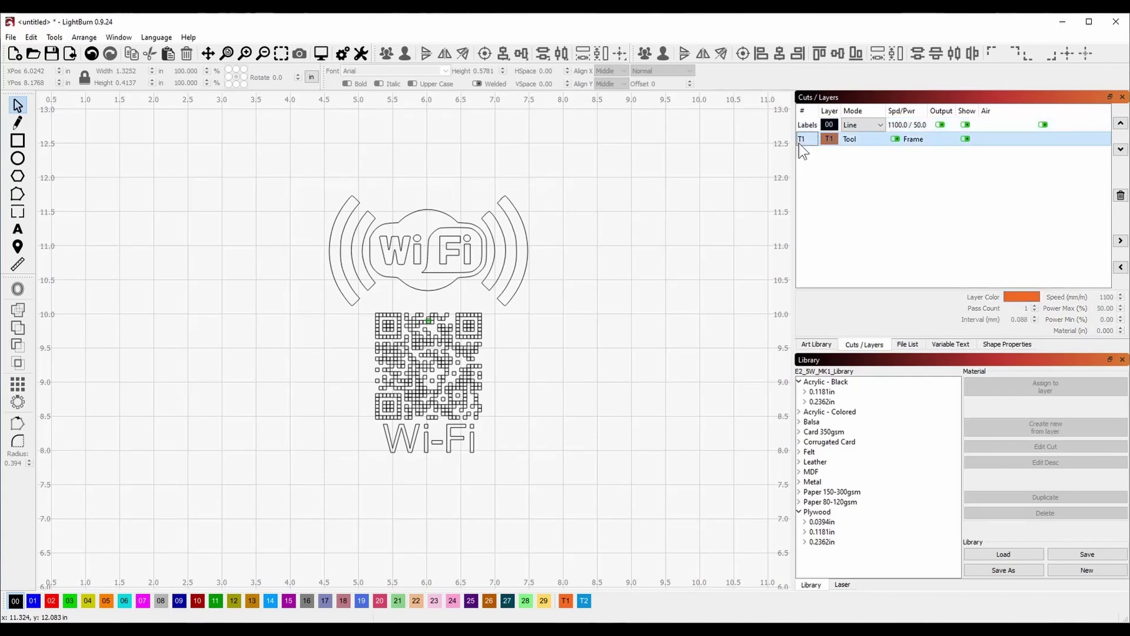
left_click(810, 126)
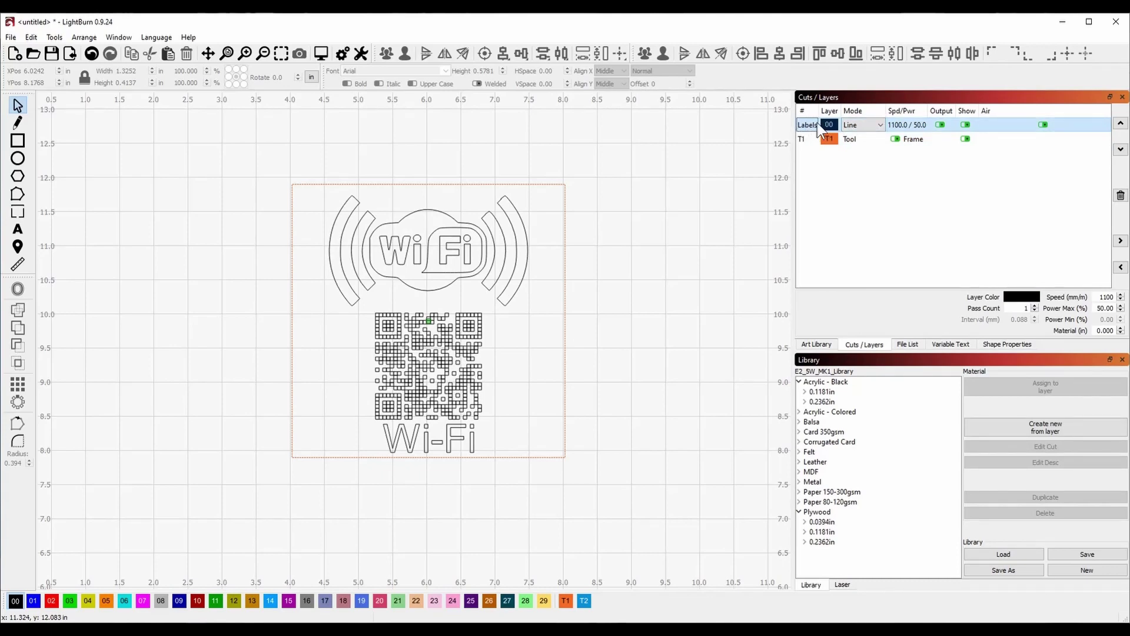
left_click(803, 140)
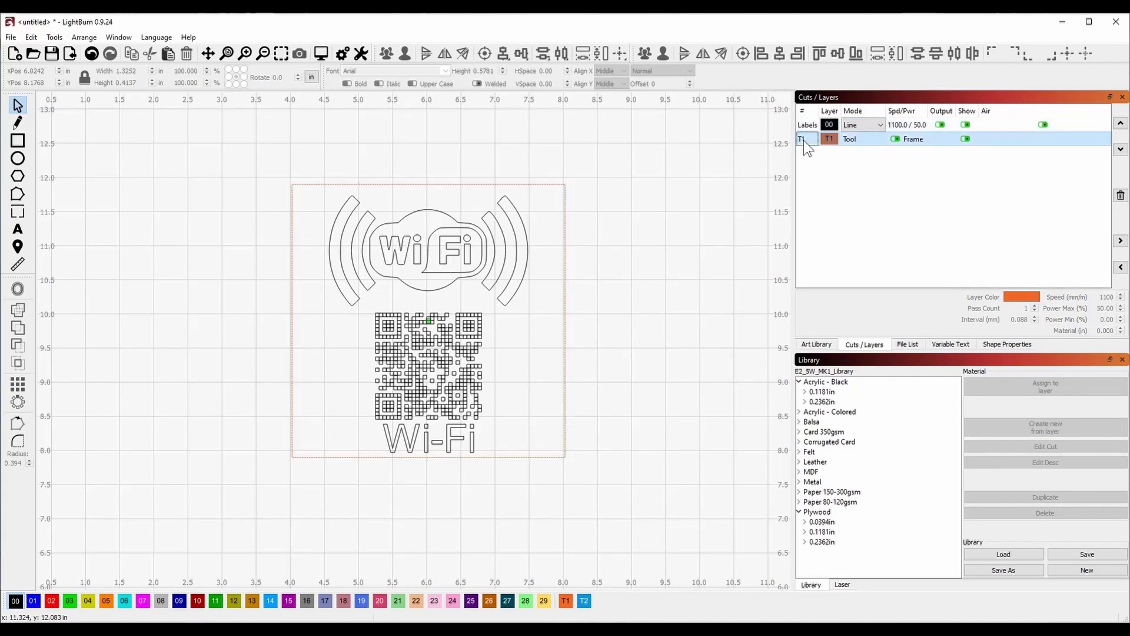
left_click(804, 126)
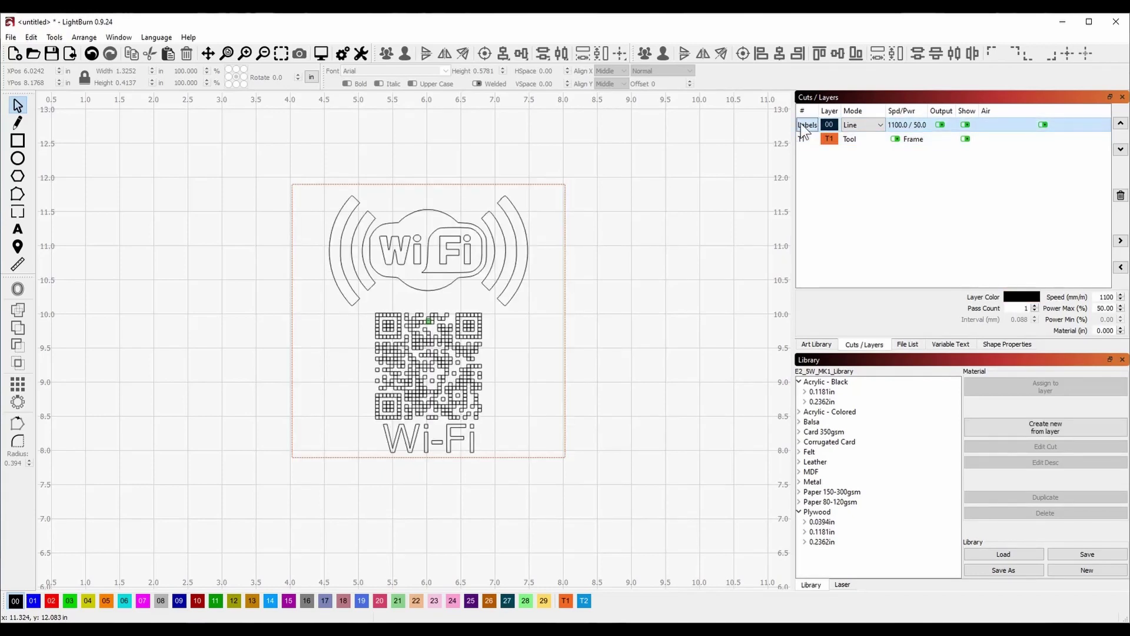
left_click(658, 315)
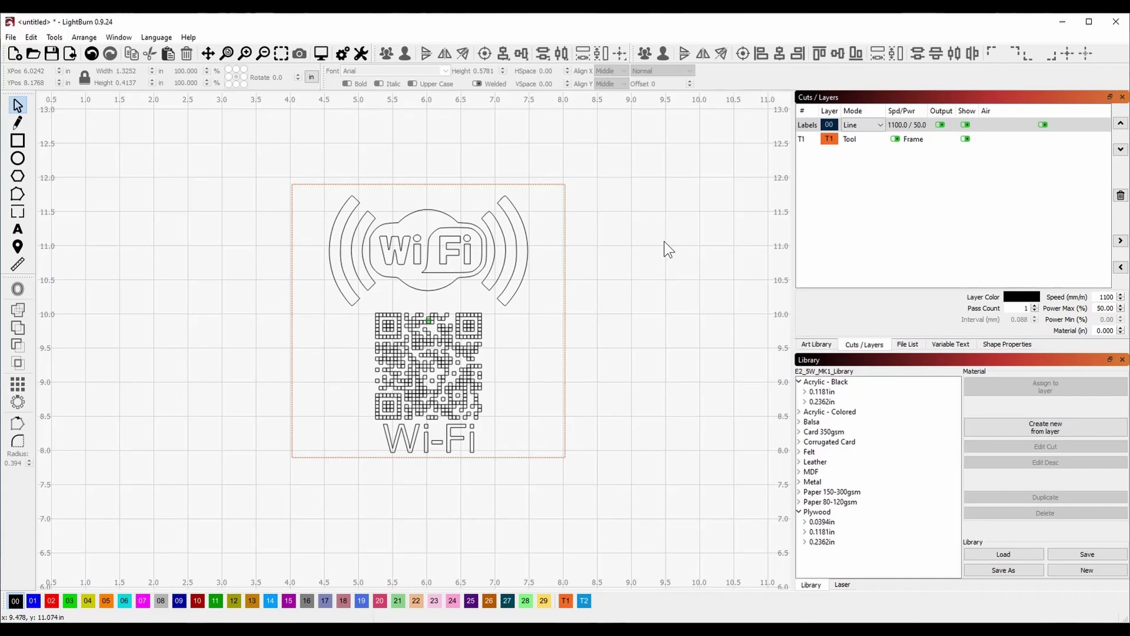
left_click(321, 55)
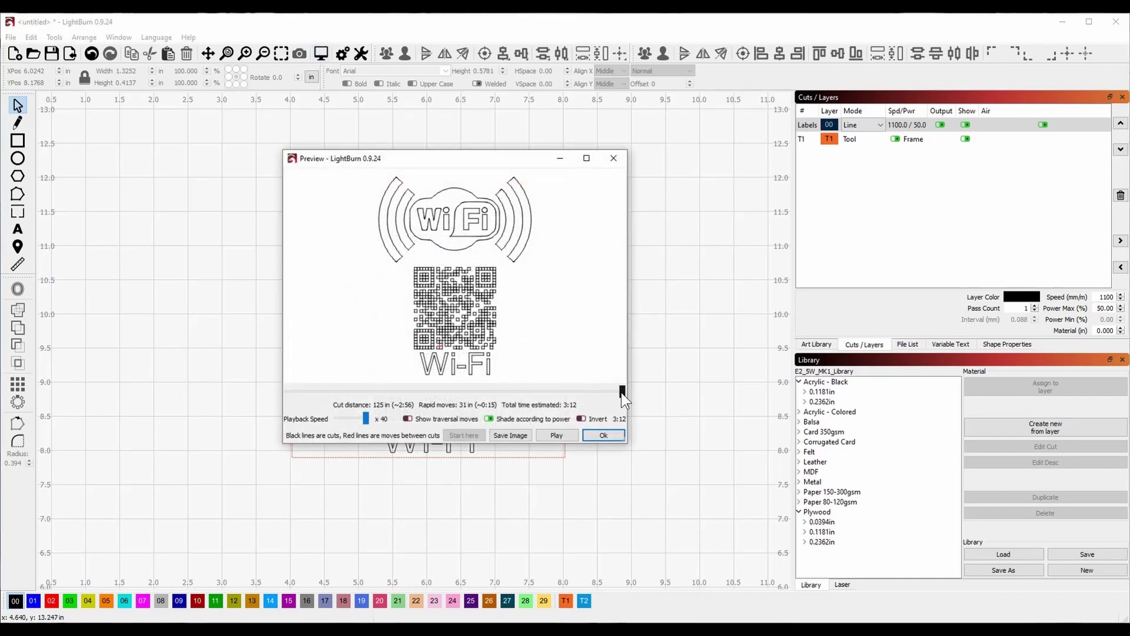
left_click_drag(621, 392, 415, 392)
left_click(553, 433)
left_click(409, 419)
left_click_drag(622, 389, 454, 384)
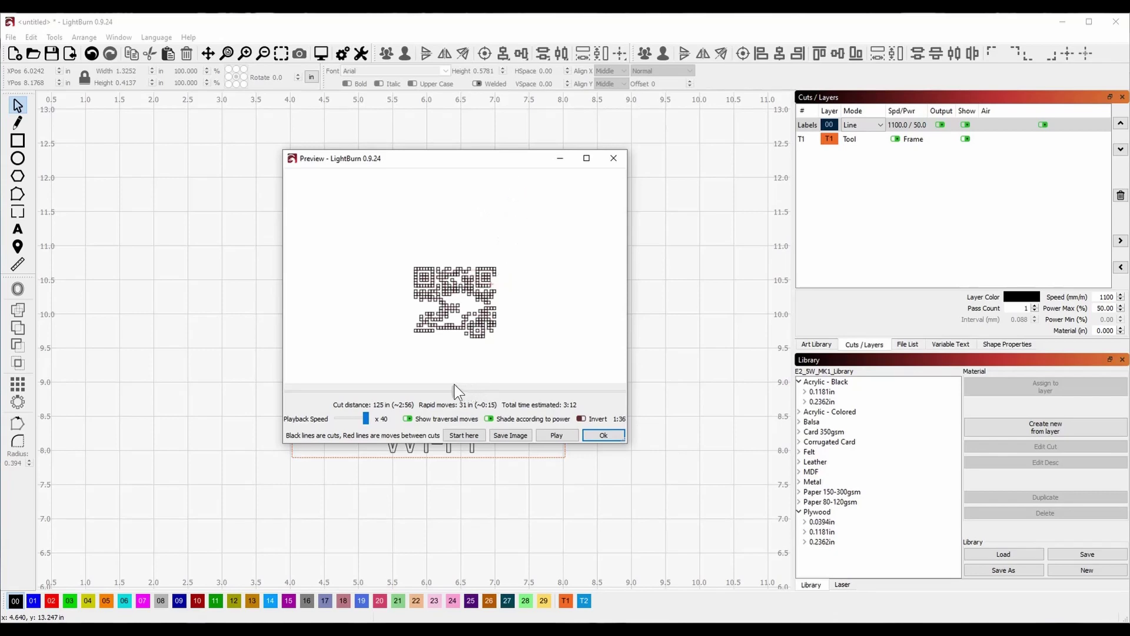
left_click(602, 435)
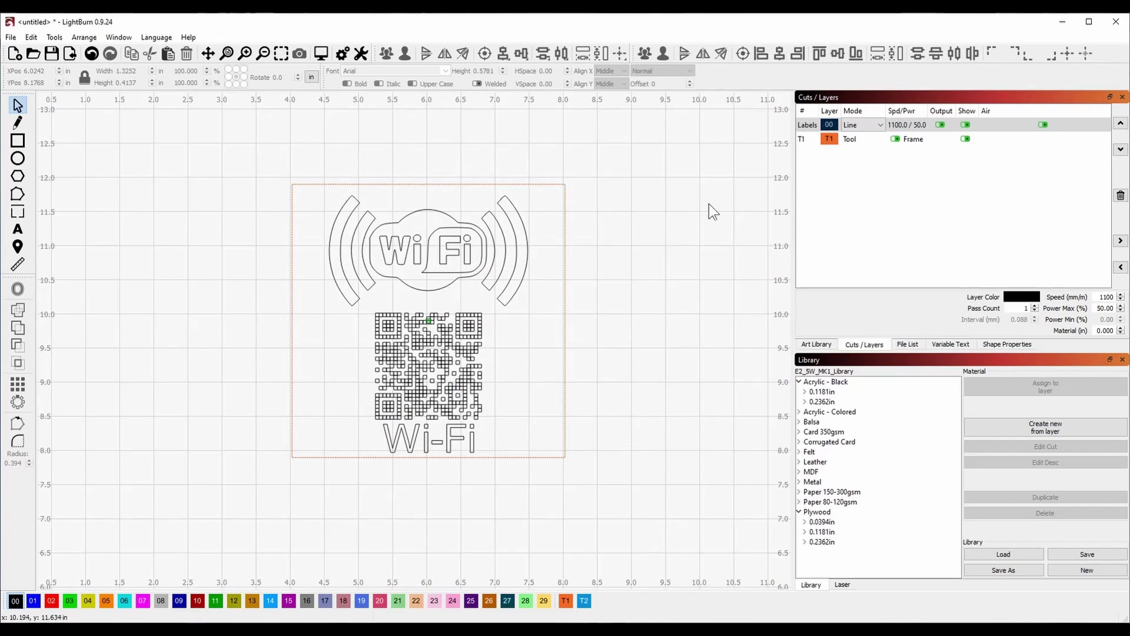
left_click(808, 126)
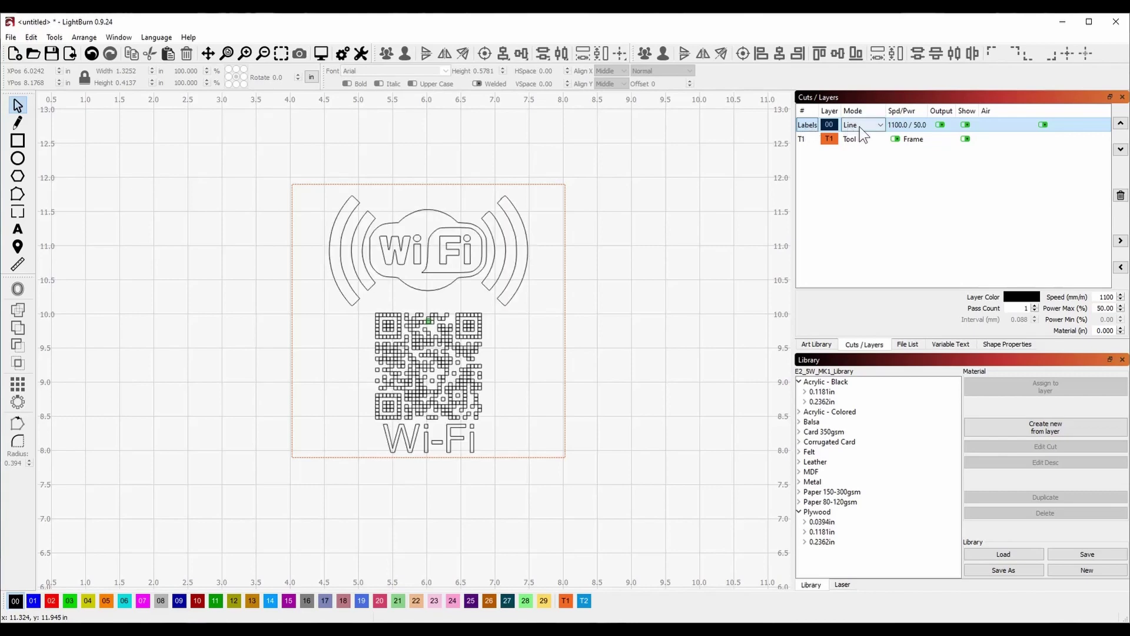
double_click(806, 127)
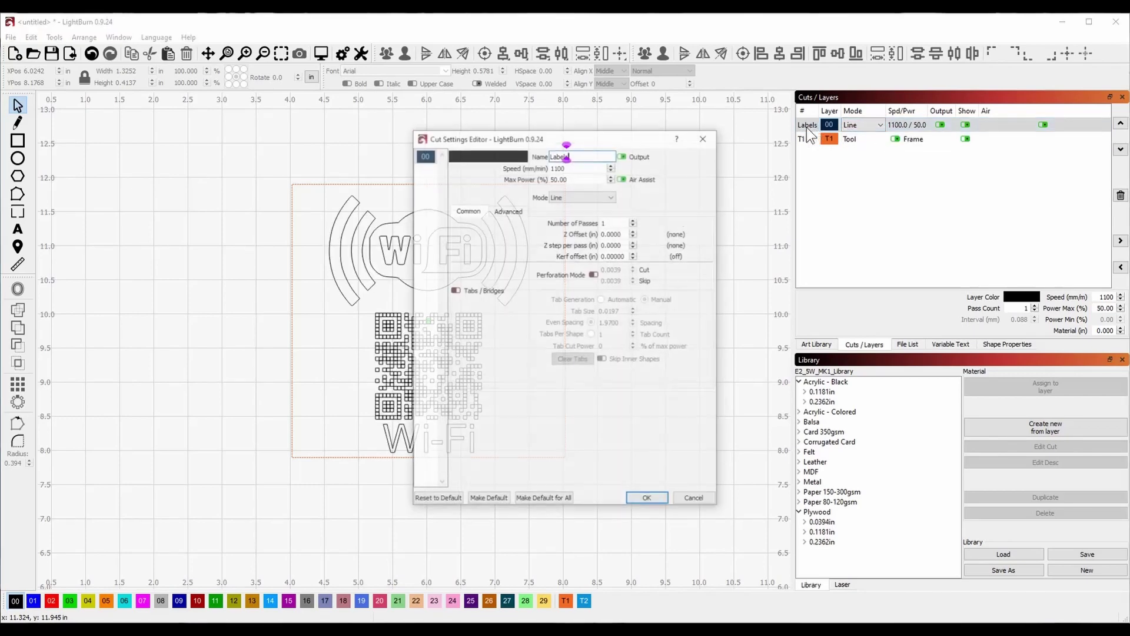
left_click(590, 159)
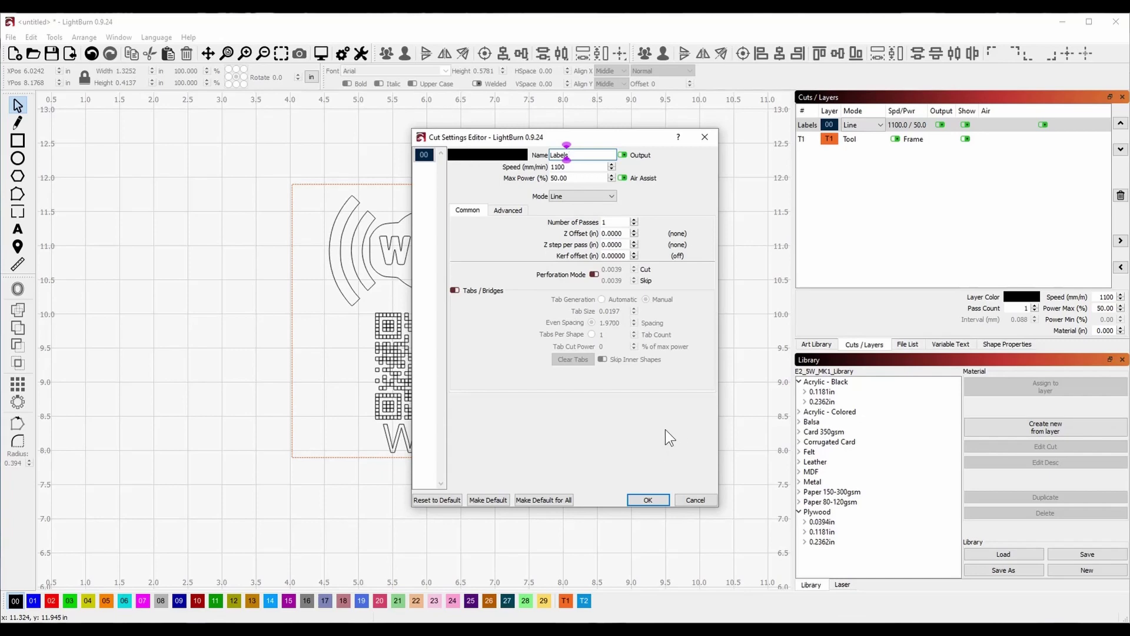
left_click(648, 498)
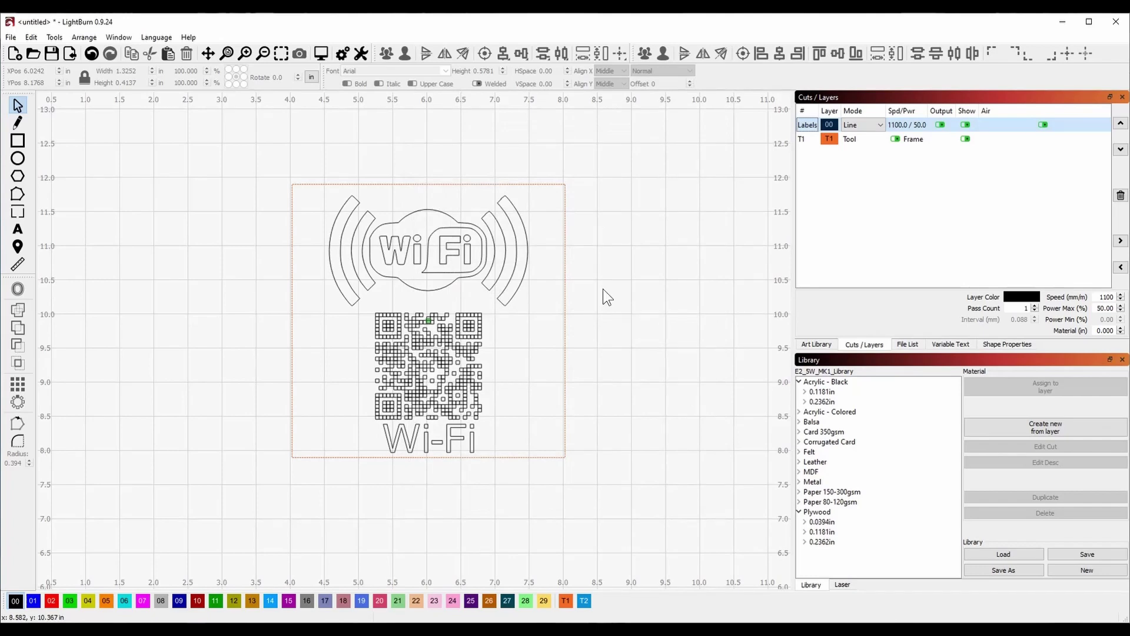